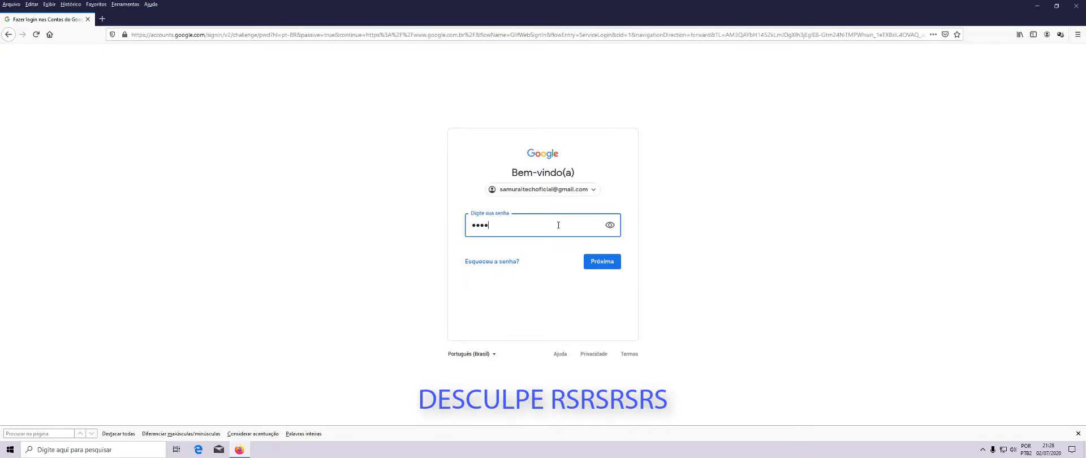
Finish entering the Google account password, sign in, and decline saving the login in the browser
type("••")
key("Return")
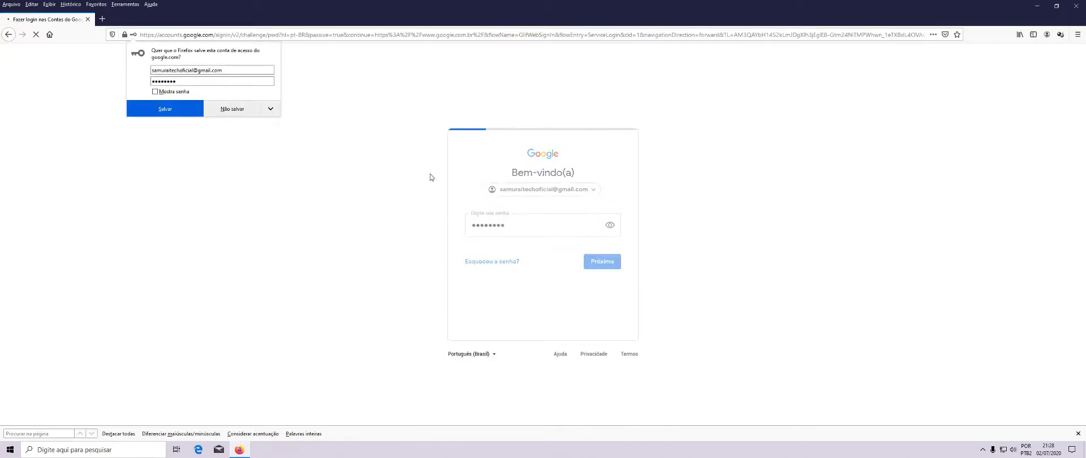
left_click(237, 116)
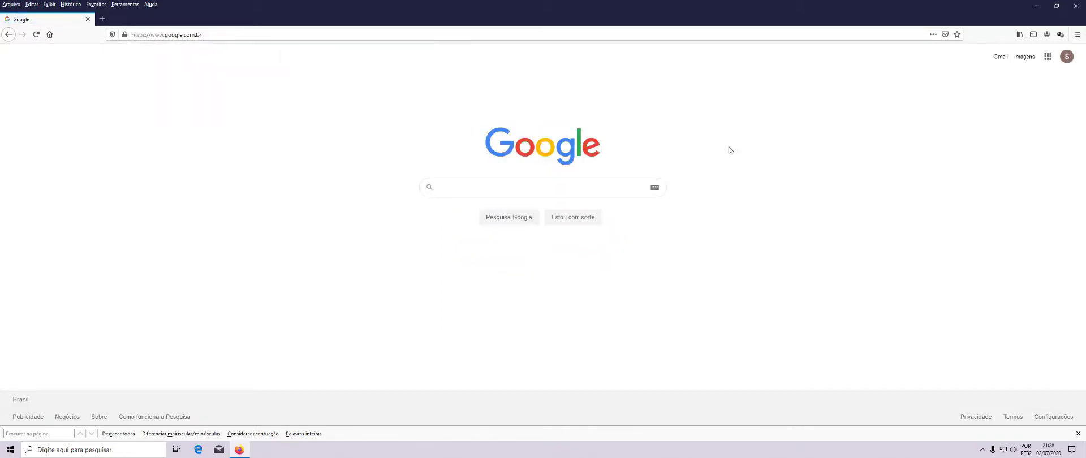
Open Gmail and launch Google Sheets (Planilhas) from the Google apps list
left_click(1000, 56)
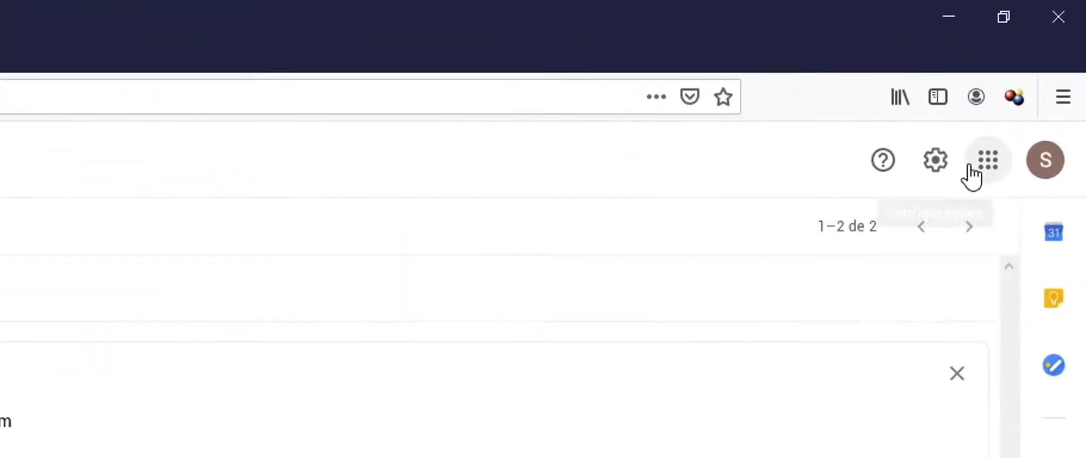
left_click(985, 170)
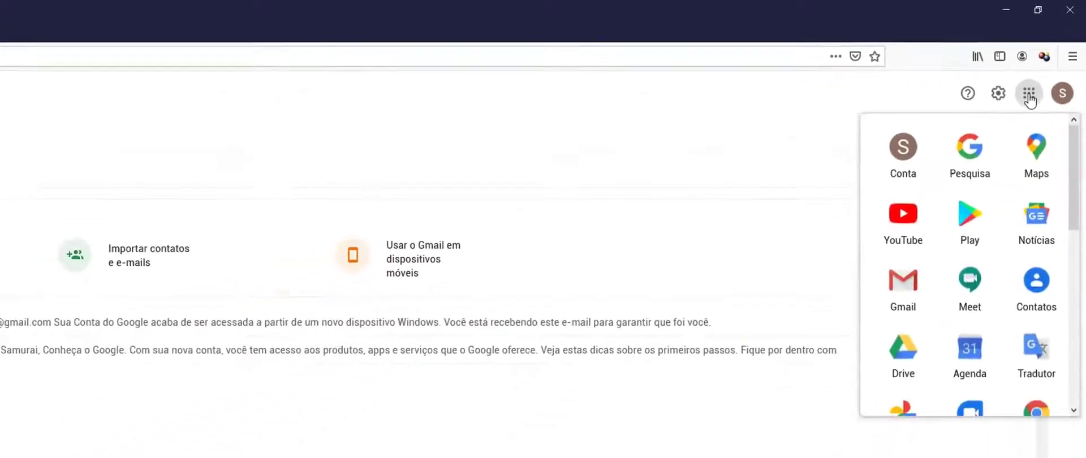
scroll(990, 274, "down", 5)
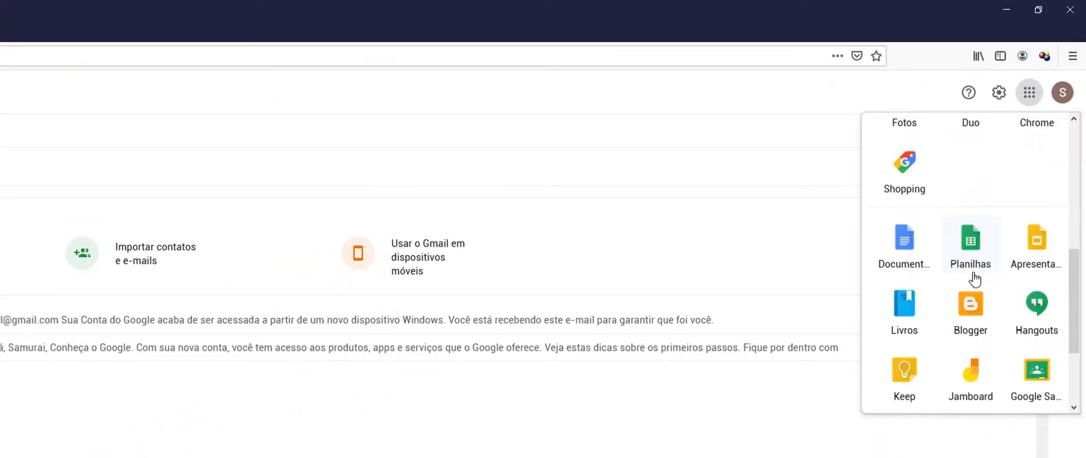
left_click(974, 269)
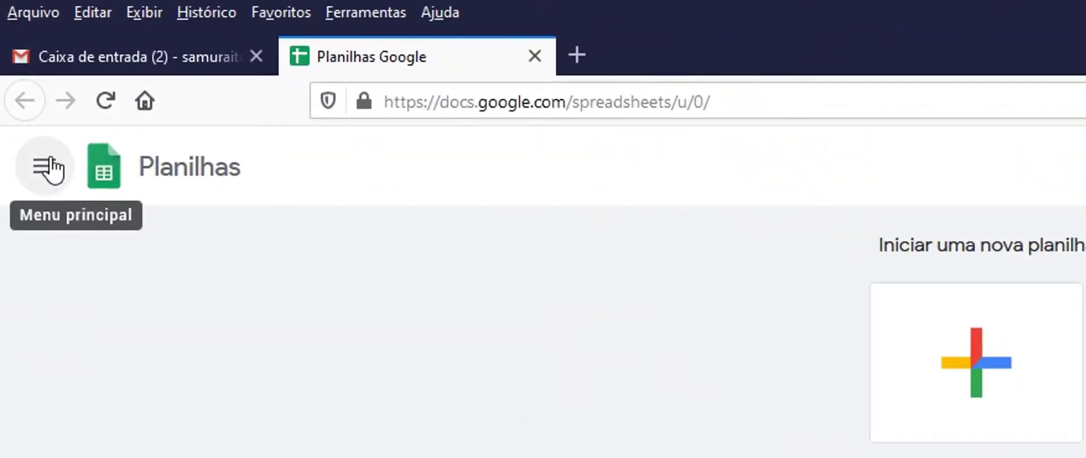
Switch from Google Sheets to Google Forms (Formulários) and create a blank form
left_click(56, 170)
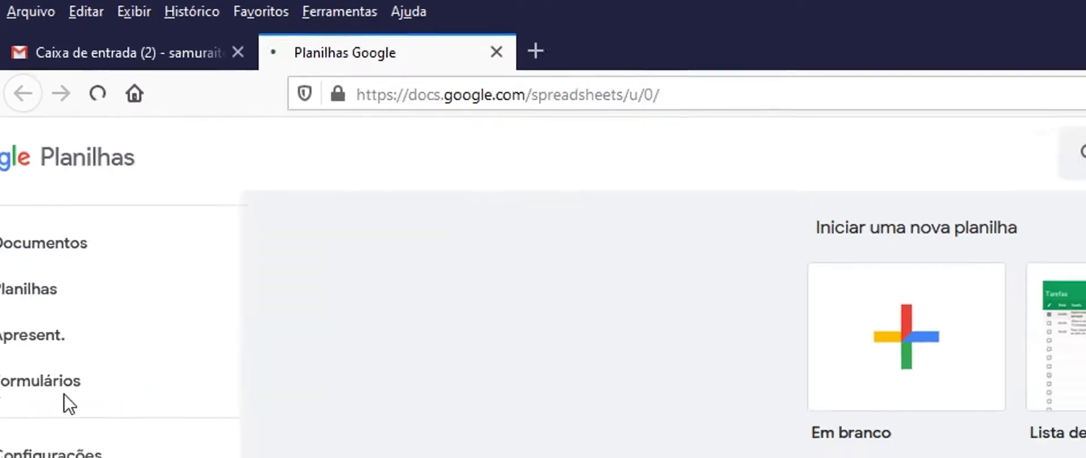
left_click(69, 425)
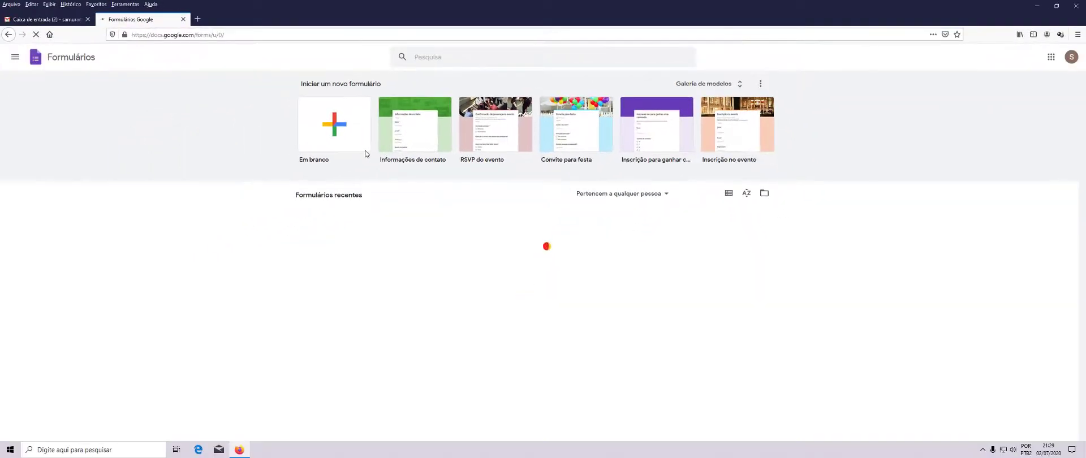
left_click(226, 172)
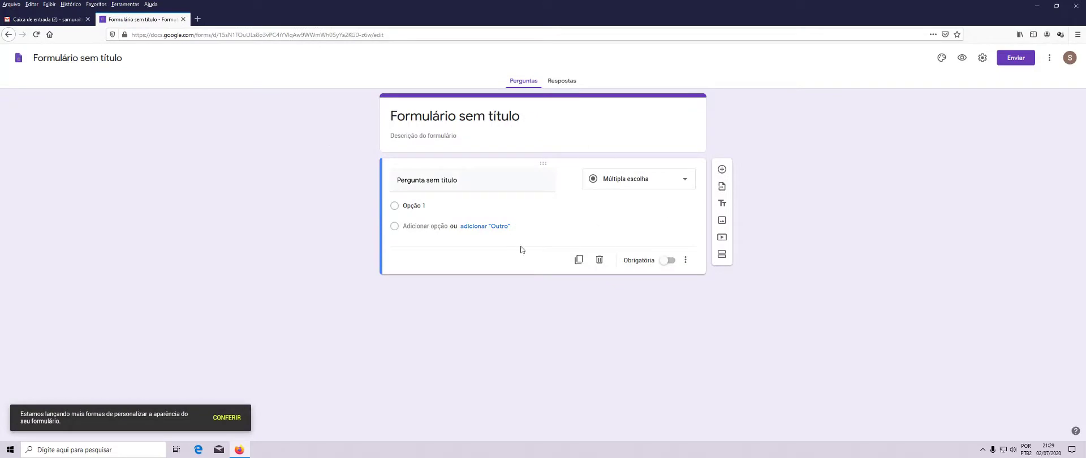
Title the form "PERGUNTAS INFORMÁTICA" and dismiss the notification bar
left_click(514, 115)
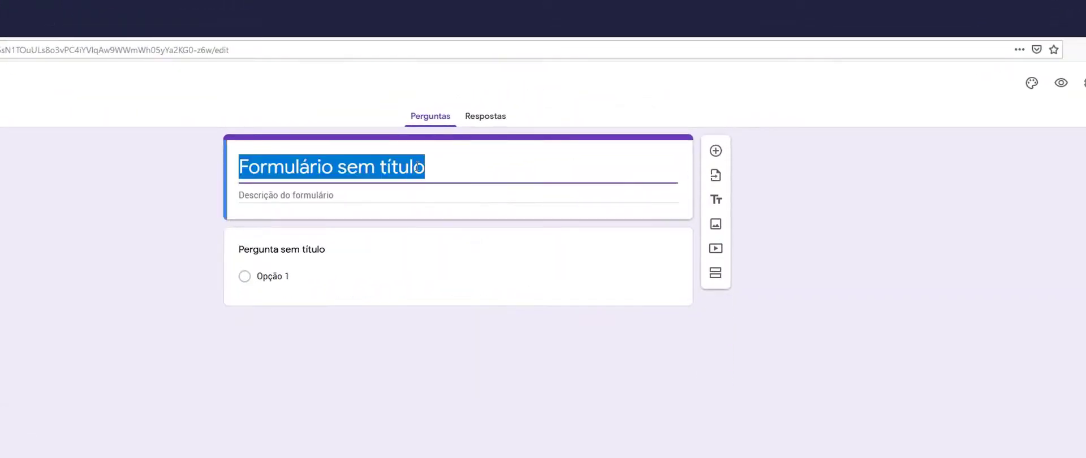
type("PER")
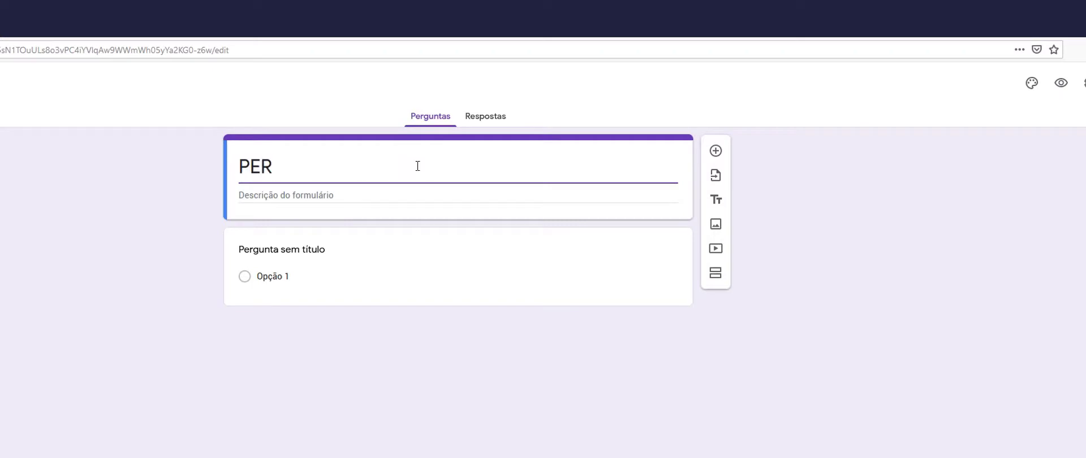
type("GUNTAS INFO")
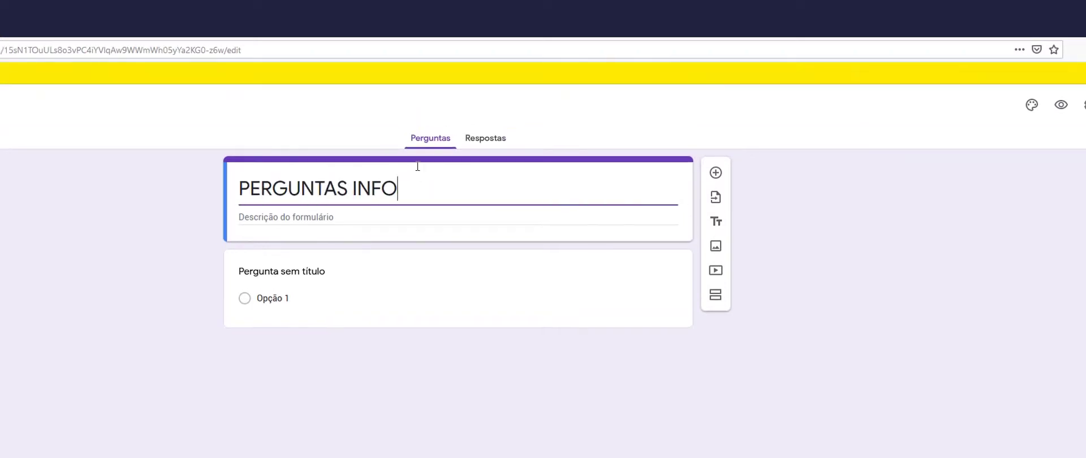
type("RMÁTICA")
left_click(1044, 70)
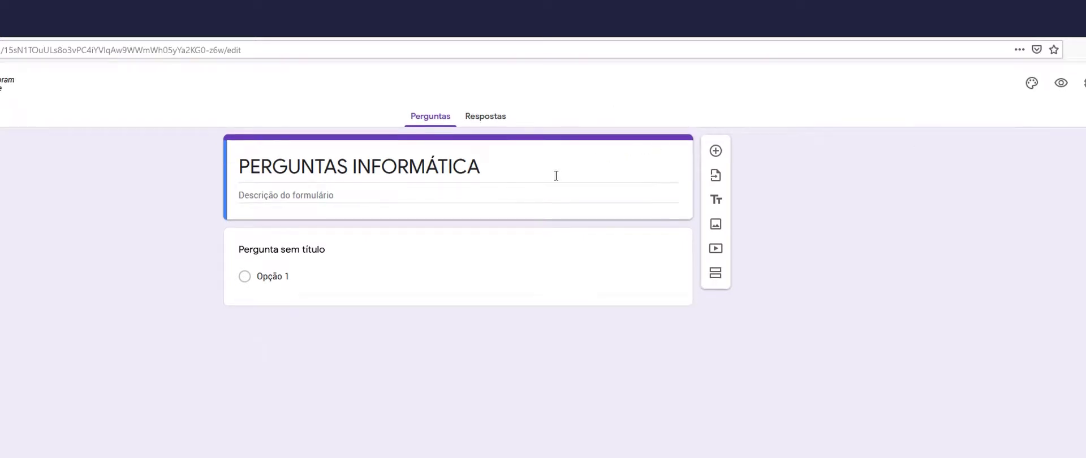
Enter the form description "Esse formulário contém perguntas para desenvolvimento do conhecimento em TI"
left_click(520, 196)
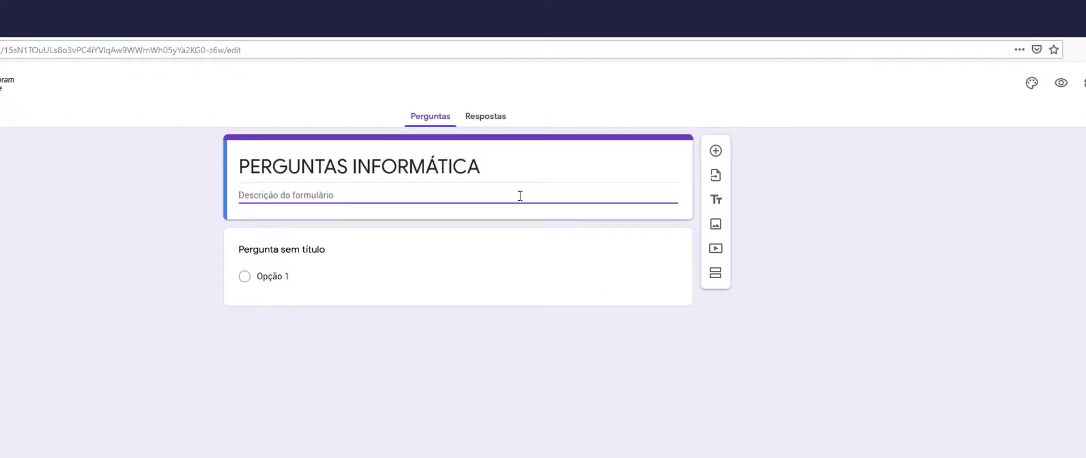
type("Esse formulário conte")
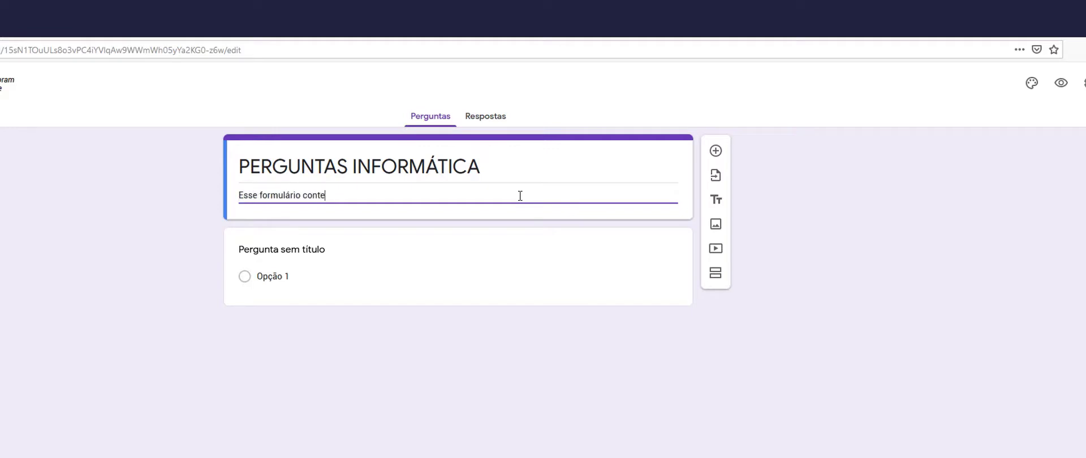
key("BackSpace")
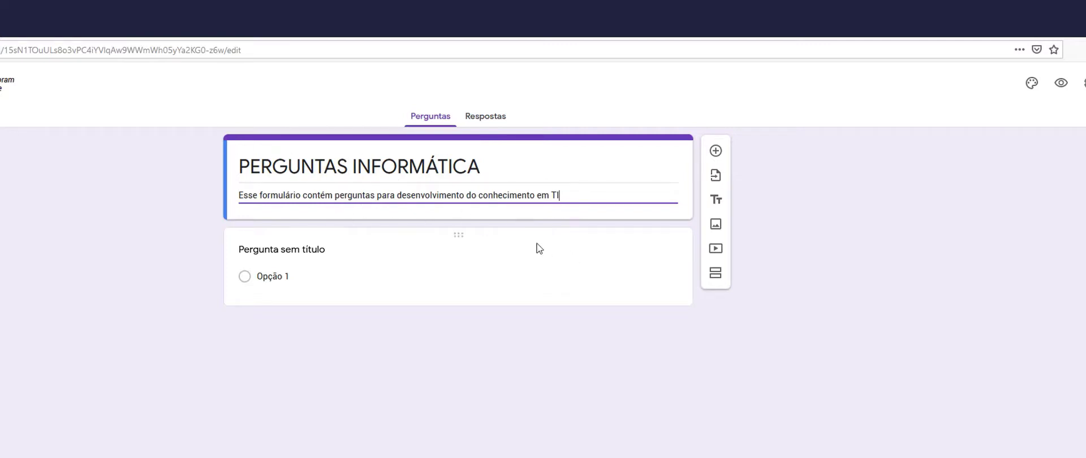
Change the untitled question's type to short answer (Resposta curta) and title it "Nome"
left_click(321, 249)
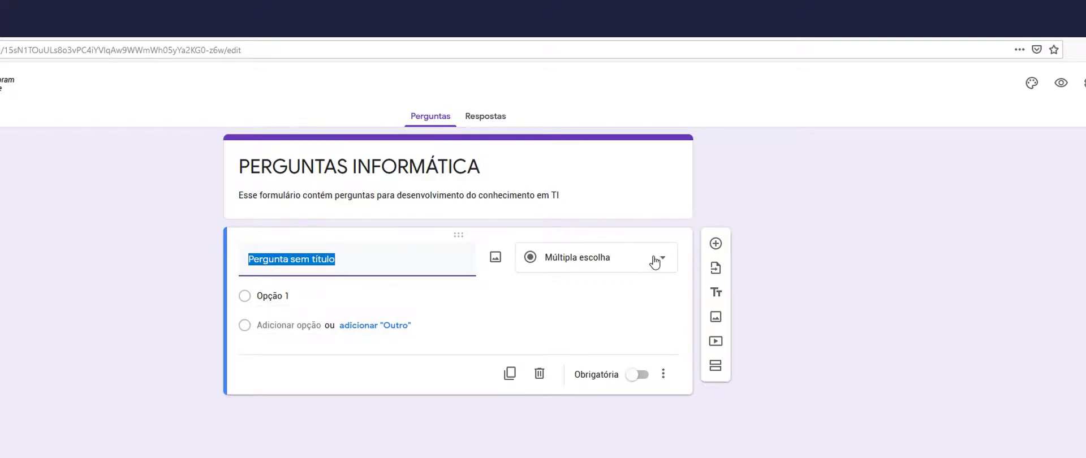
left_click(635, 270)
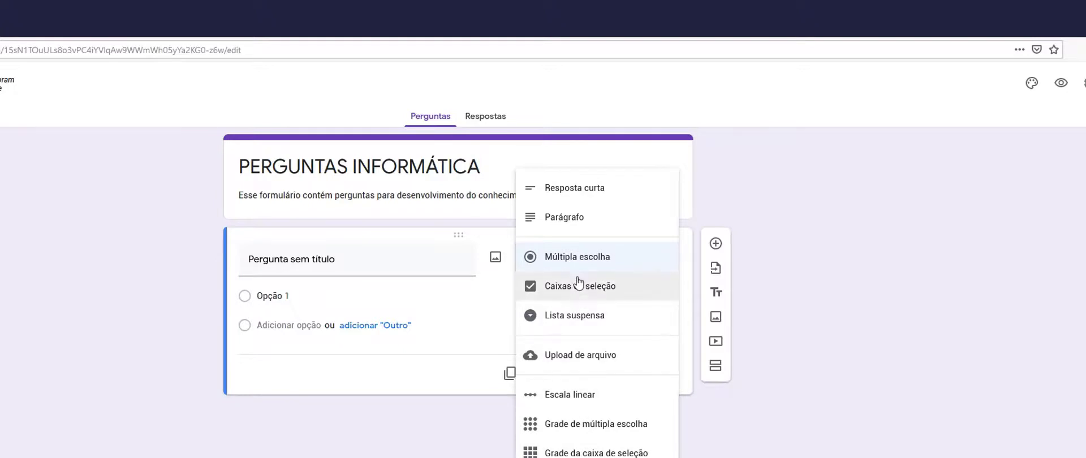
left_click(415, 255)
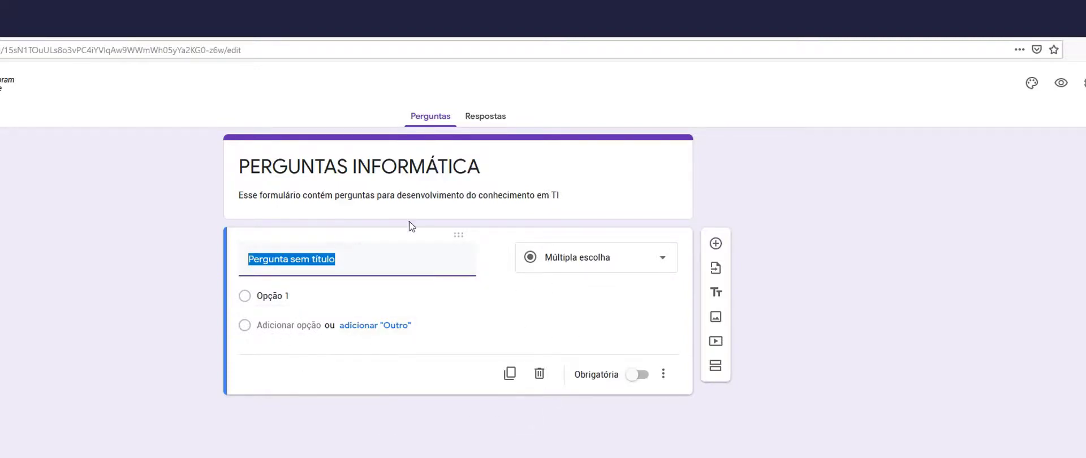
left_click(666, 269)
left_click(595, 196)
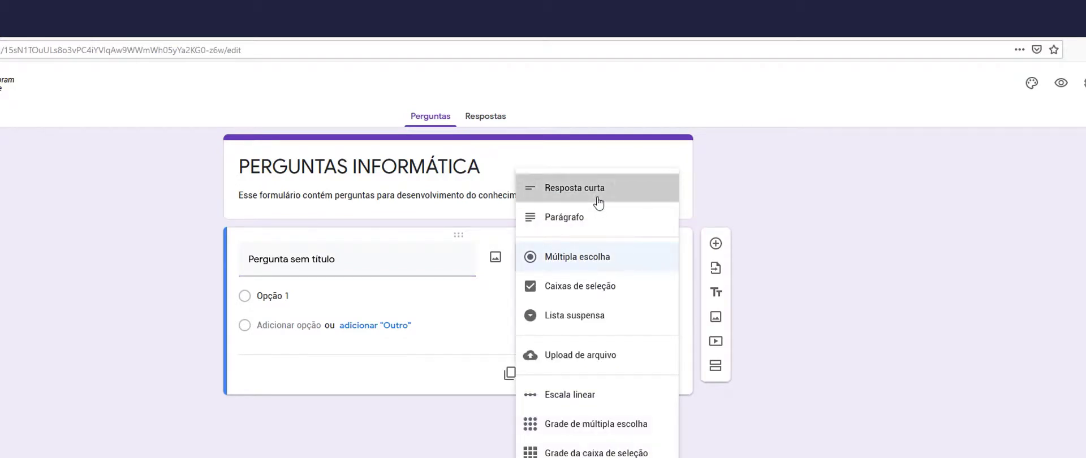
left_click(367, 261)
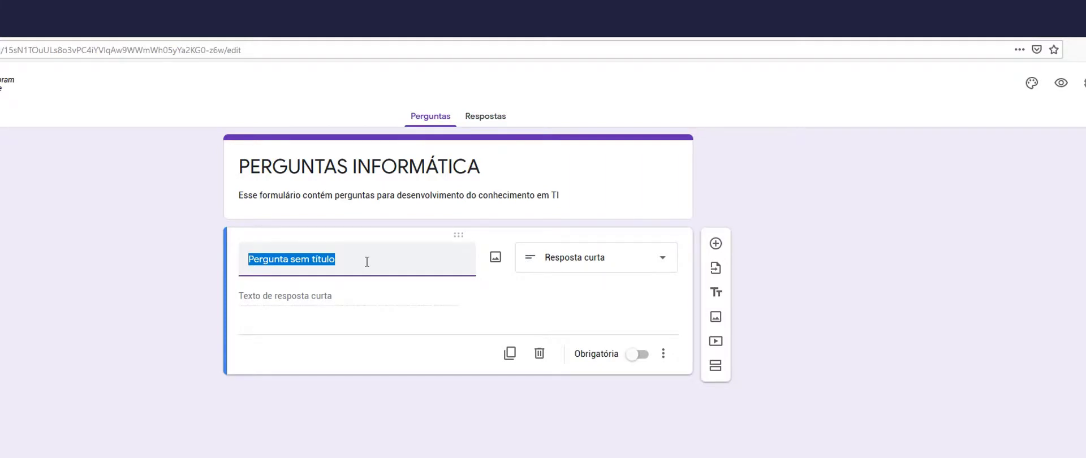
type("Nome")
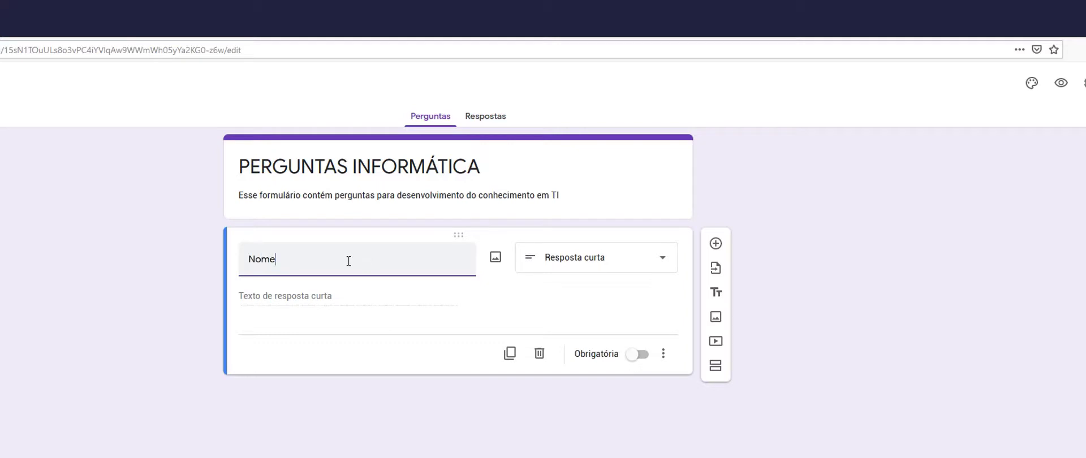
left_click(355, 292)
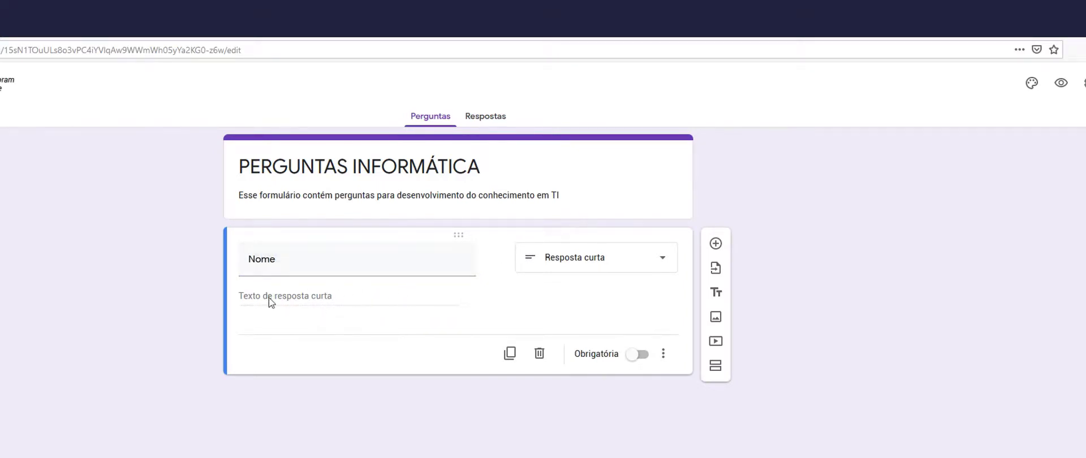
Add a multiple-choice question below Nome with the title "O que é Hardware?"
left_click(716, 243)
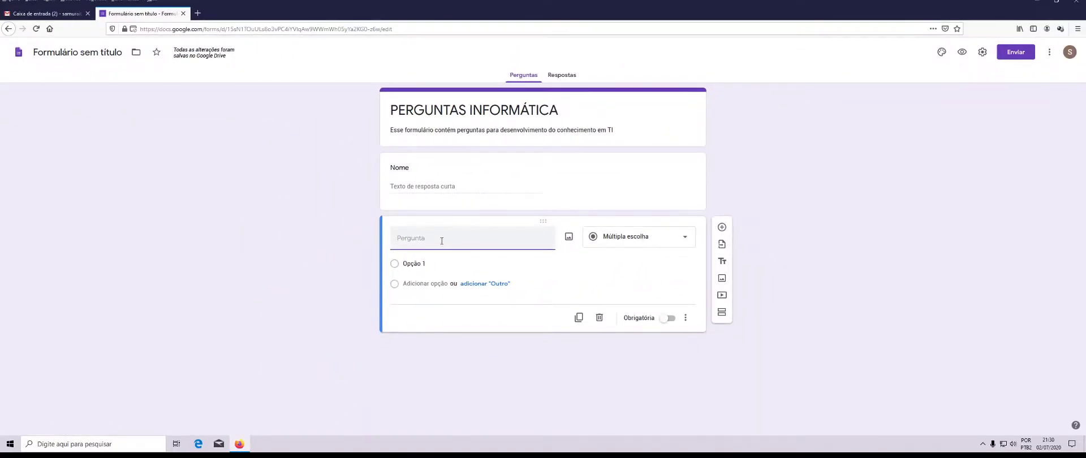
type("O que é")
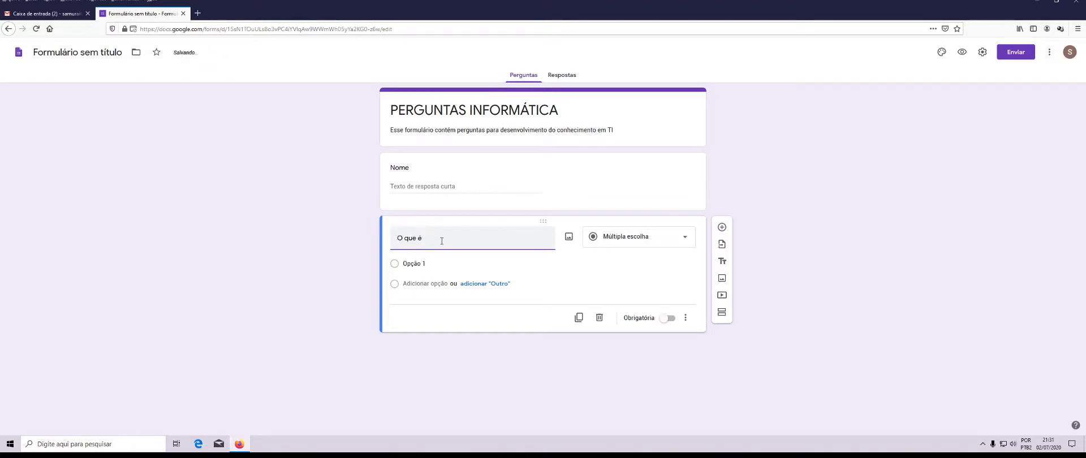
key("BackSpace")
key("BackSpace")
key("BackSpace")
key("BackSpace")
key("BackSpace")
key("BackSpace")
key("BackSpace")
type("O que é Hardware?")
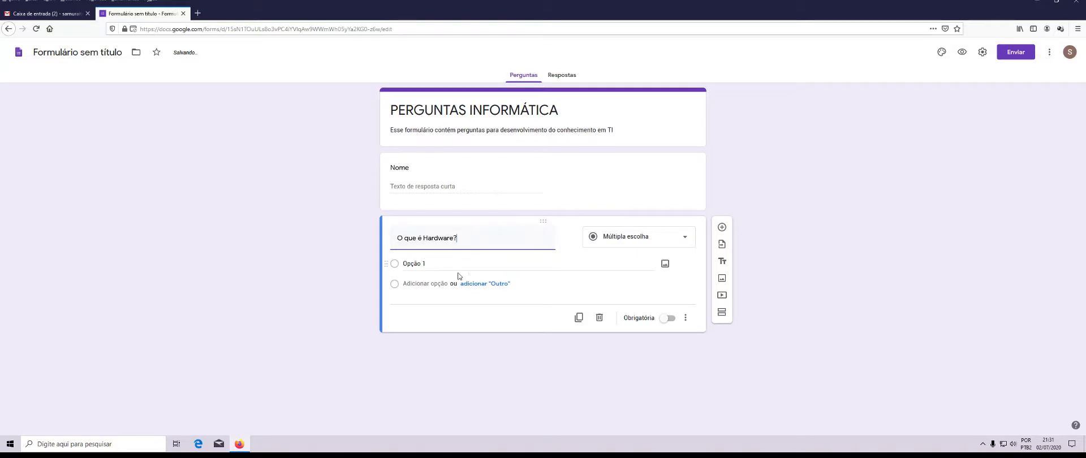
Set the first answer option of the Hardware question to "São os componentes físicos."
left_click(413, 265)
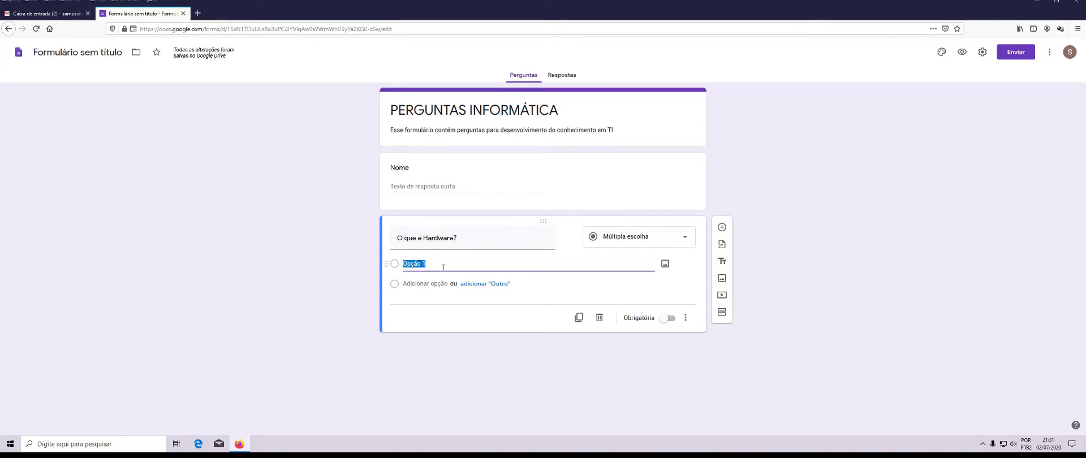
type("São")
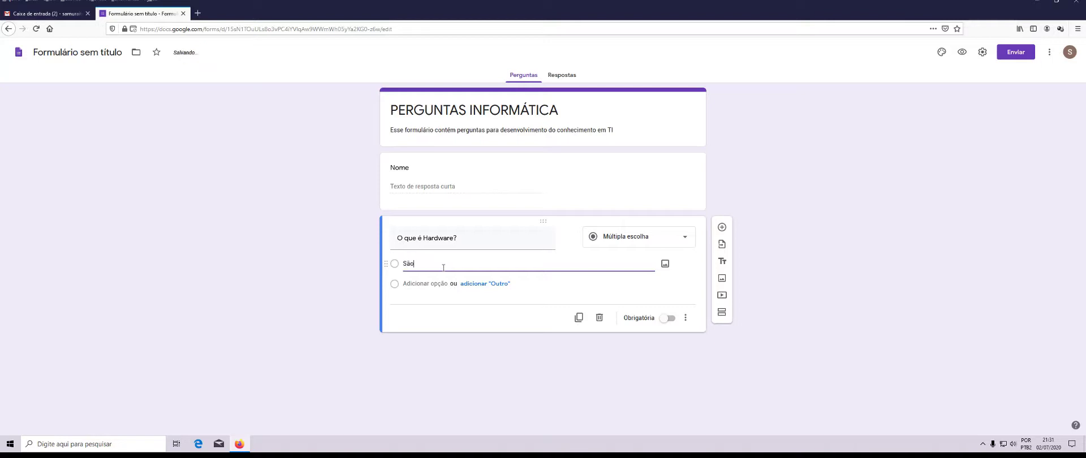
type(" os componentes ")
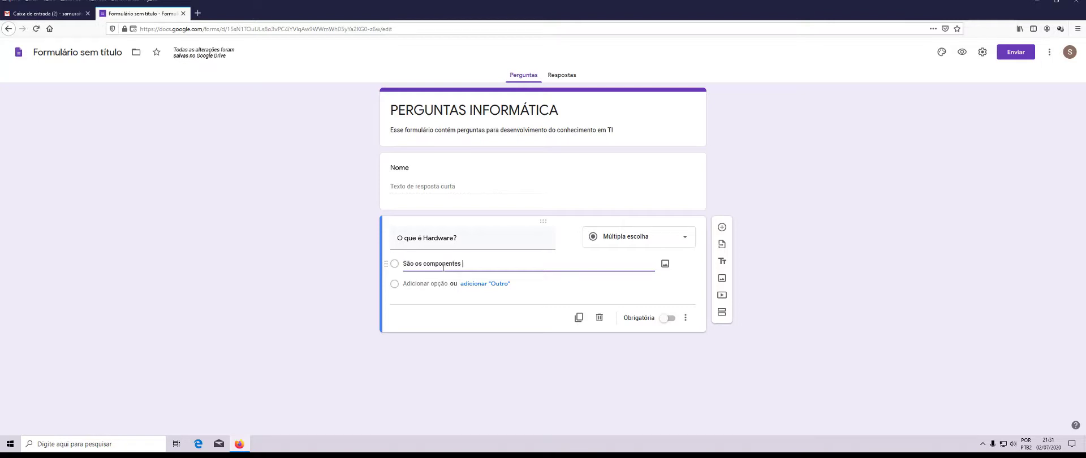
type("fisi")
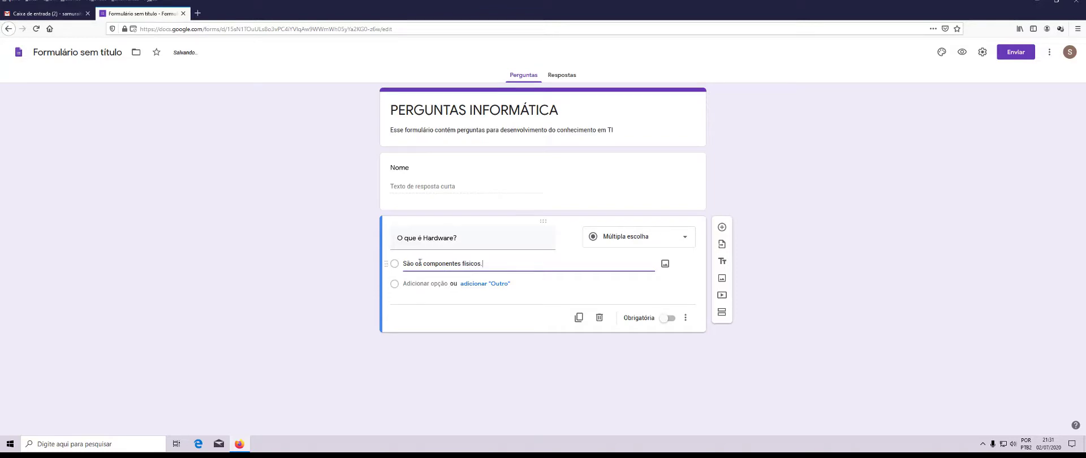
Add the answer options "São os programas de computador" and "São os sistemas operacionais" to the Hardware question
left_click(420, 284)
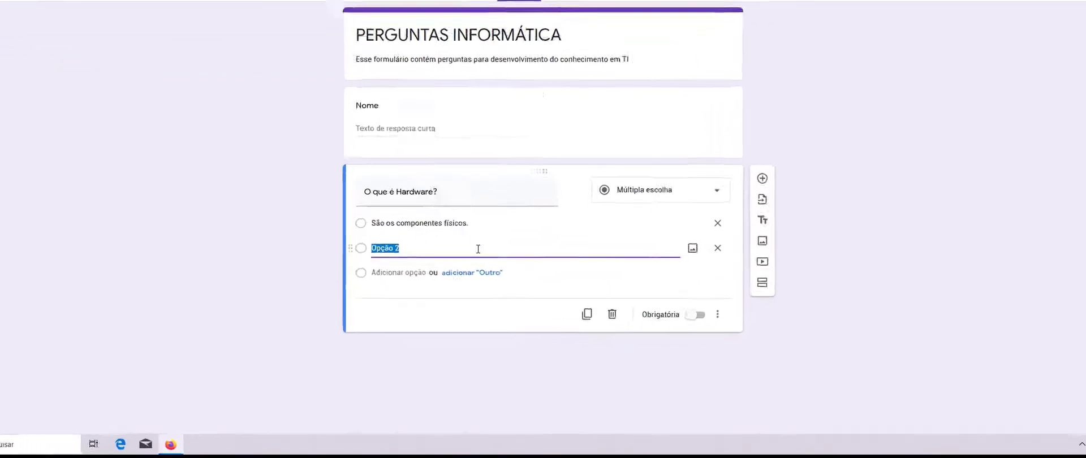
type("São os ")
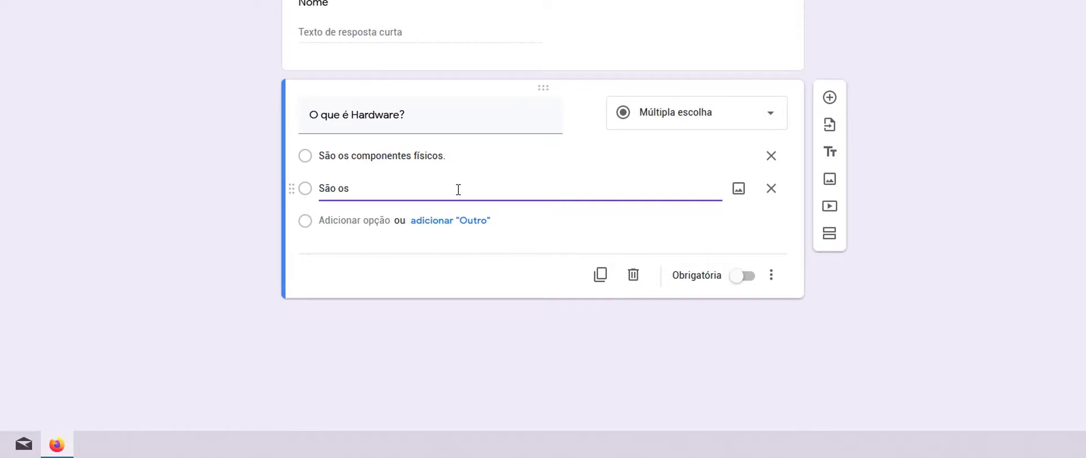
type("programas de computador")
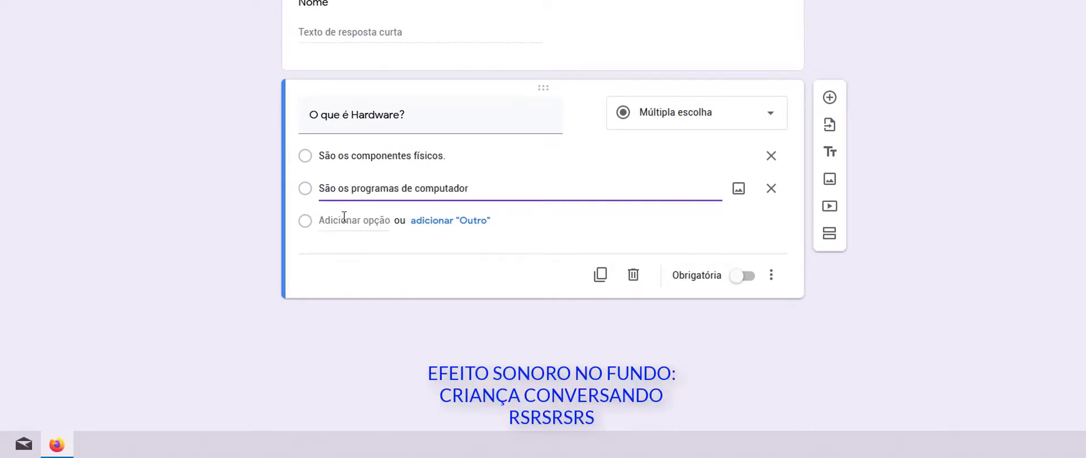
left_click(344, 219)
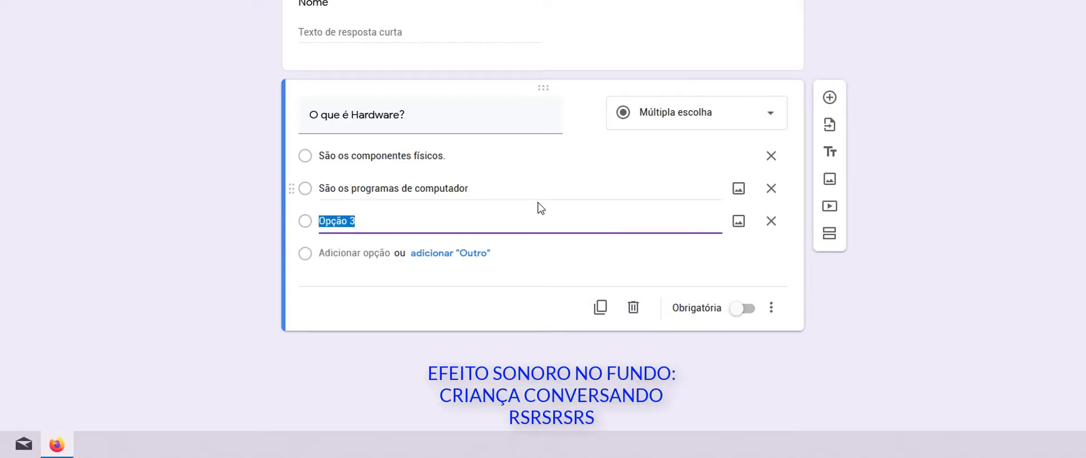
type("São os sistemas operacionais")
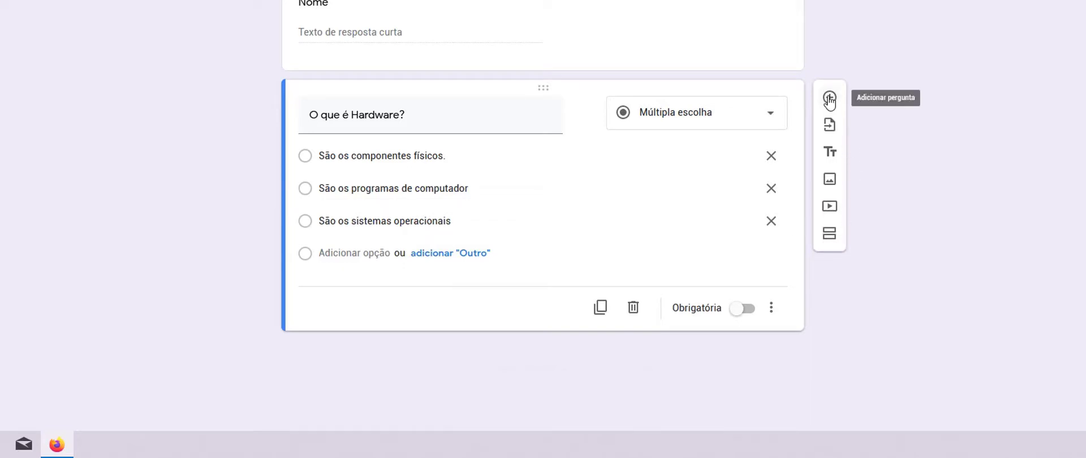
Add a file-upload question (Upload de arquivo) below the Hardware question, allow uploads to Drive, and title it "Envie o arquivo de resposta"
left_click(829, 97)
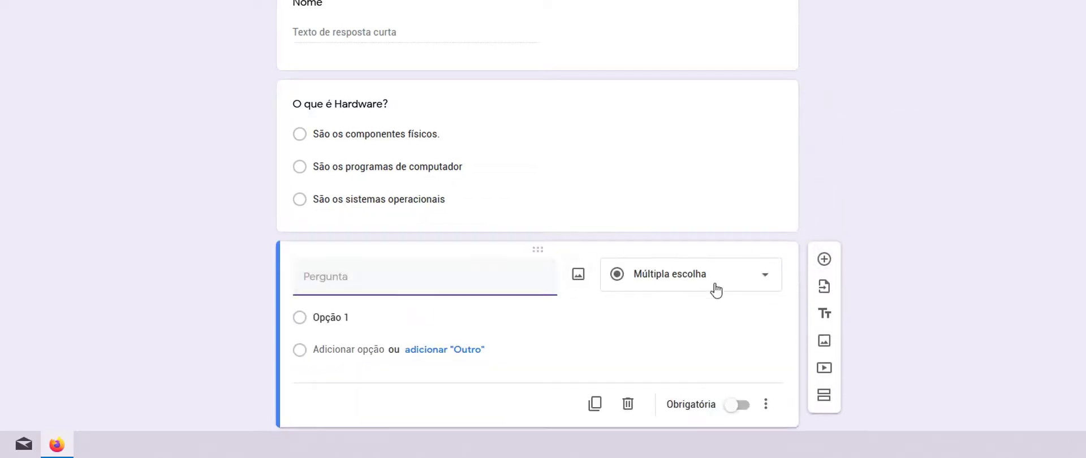
scroll(552, 301, "down", 1)
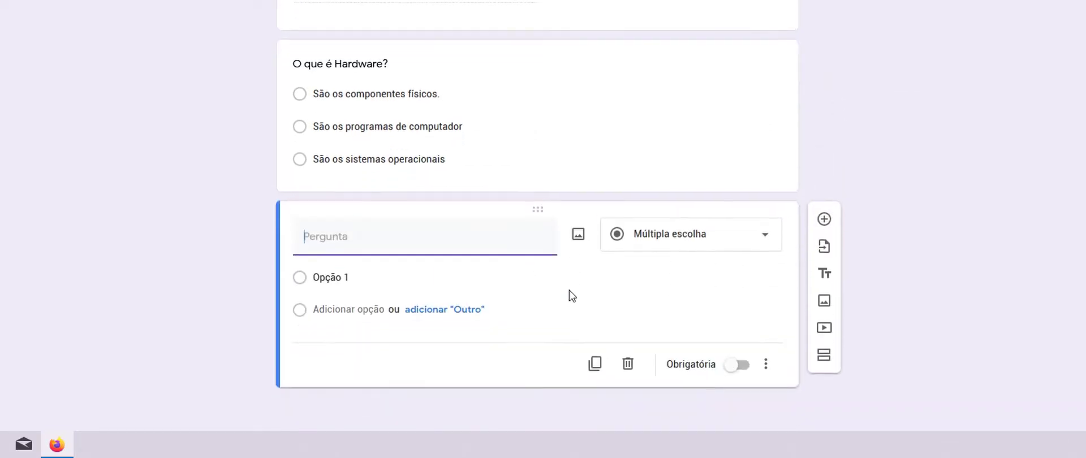
left_click(774, 249)
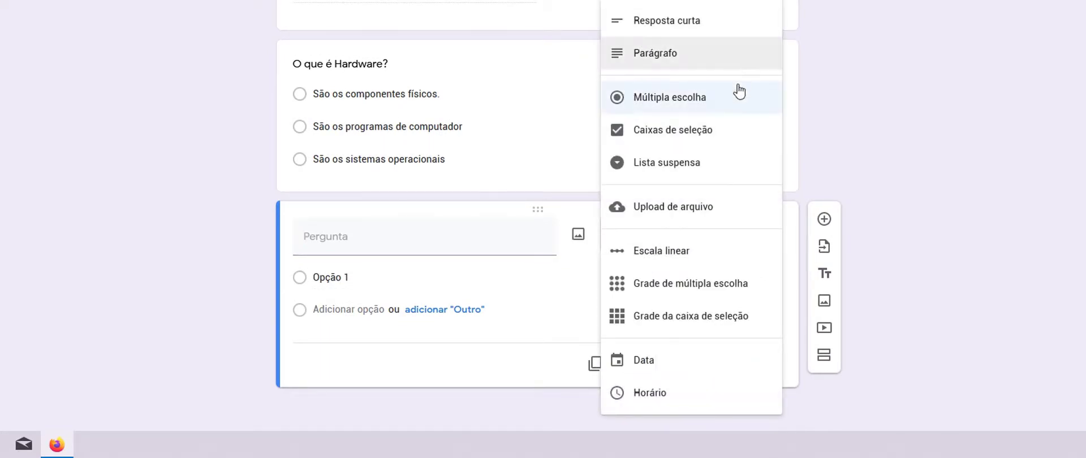
left_click(688, 210)
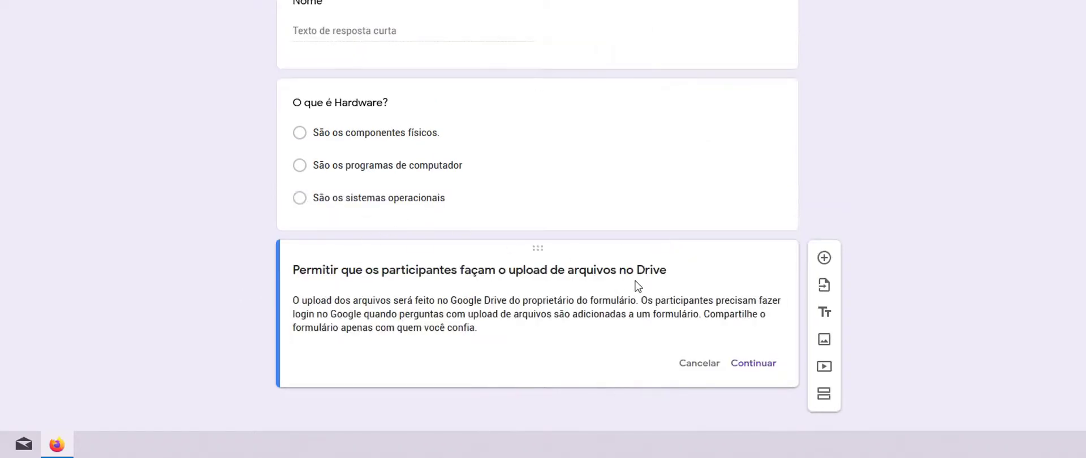
left_click(756, 364)
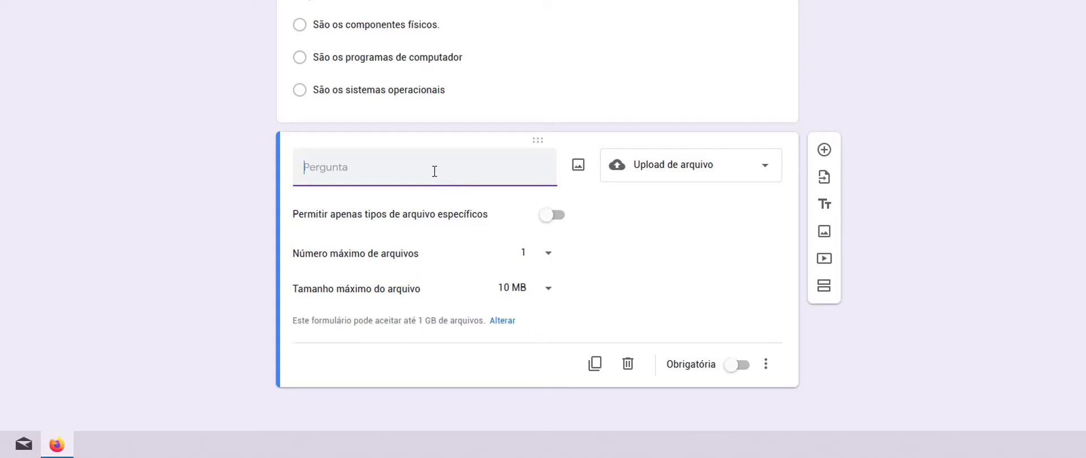
type("Envie o arquivo de resposta")
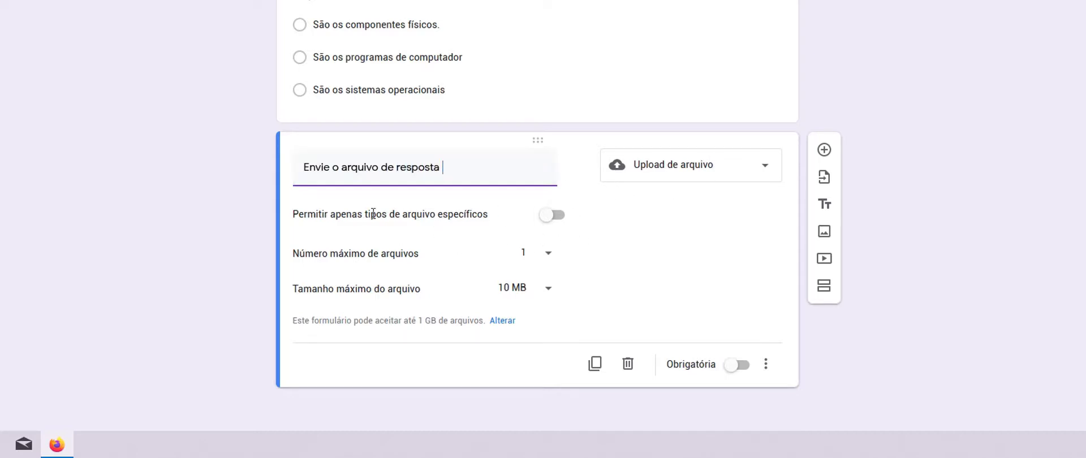
Set the upload question's maximum number of files to 10 and its maximum file size to 100 MB
left_click(549, 256)
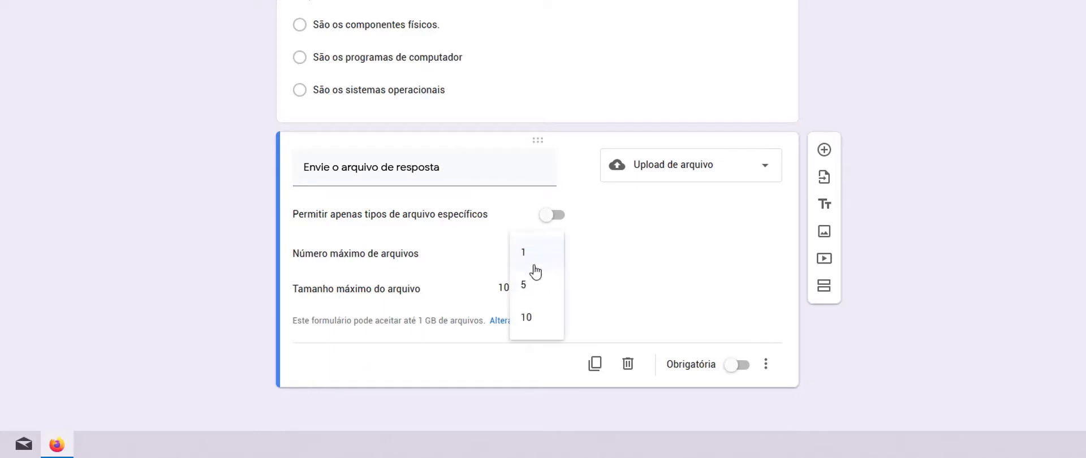
left_click(532, 316)
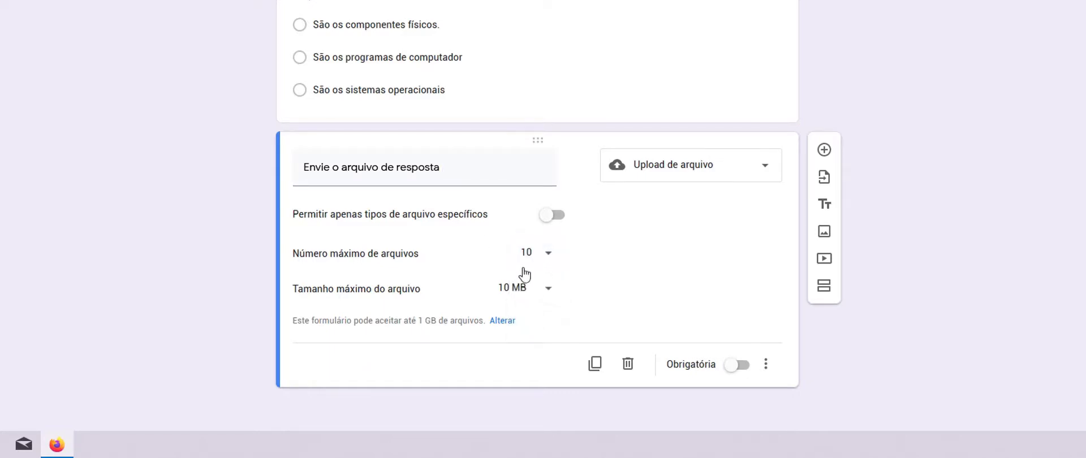
left_click(546, 287)
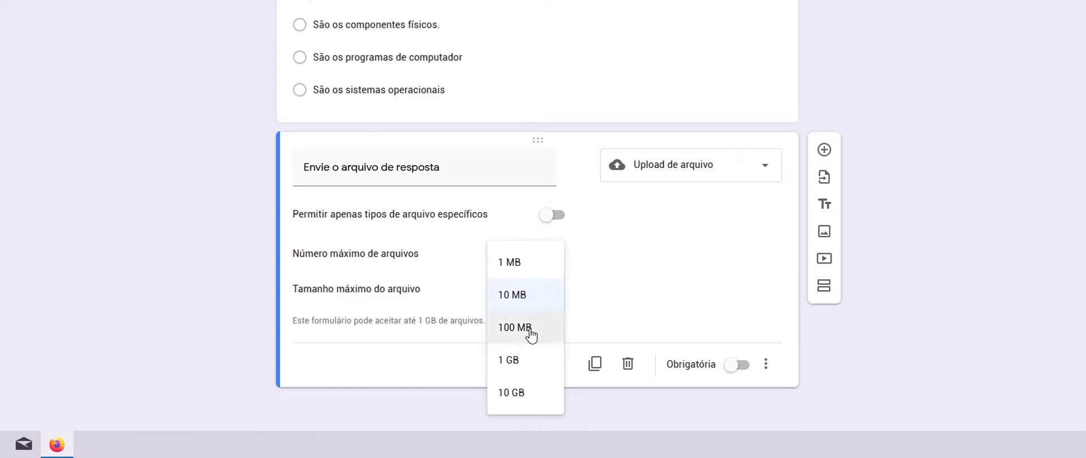
left_click(530, 334)
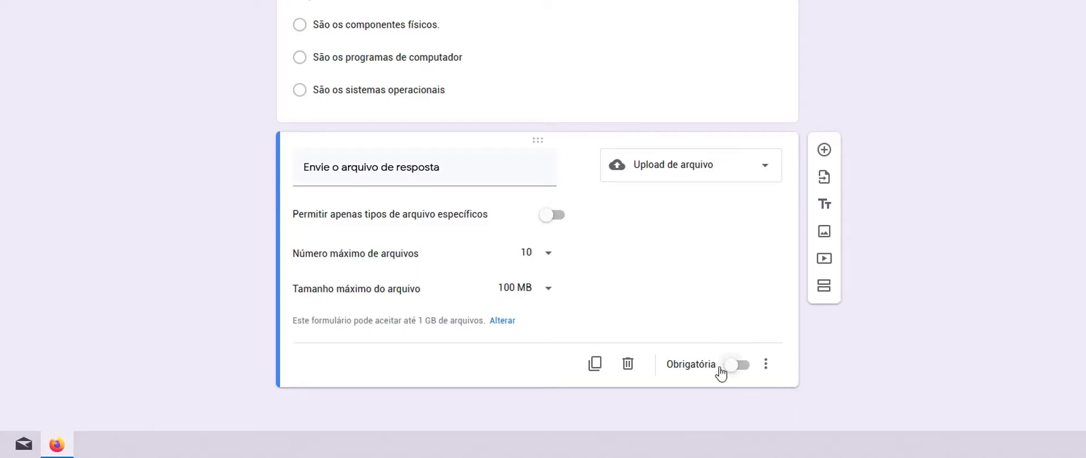
Make both the file-upload question and the "O que é Hardware?" question required (Obrigatória)
left_click(745, 371)
left_click(620, 24)
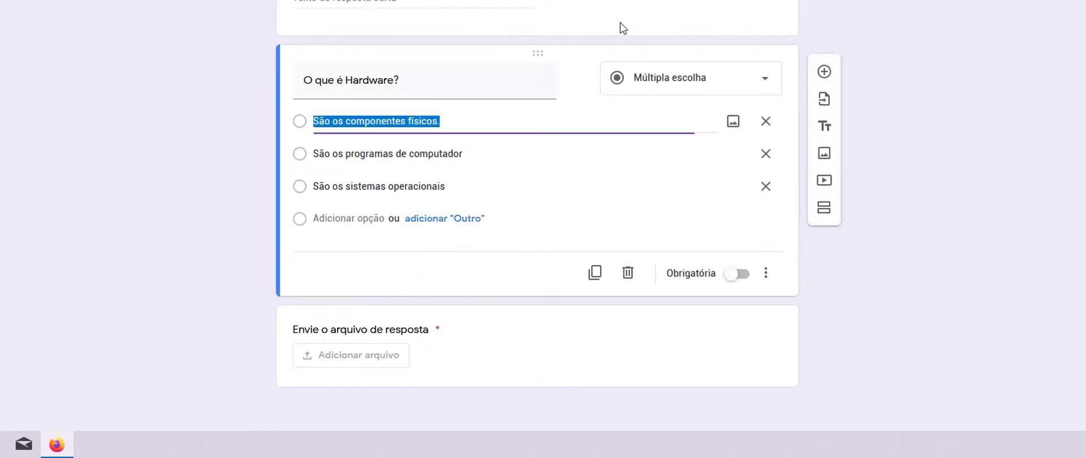
left_click(744, 276)
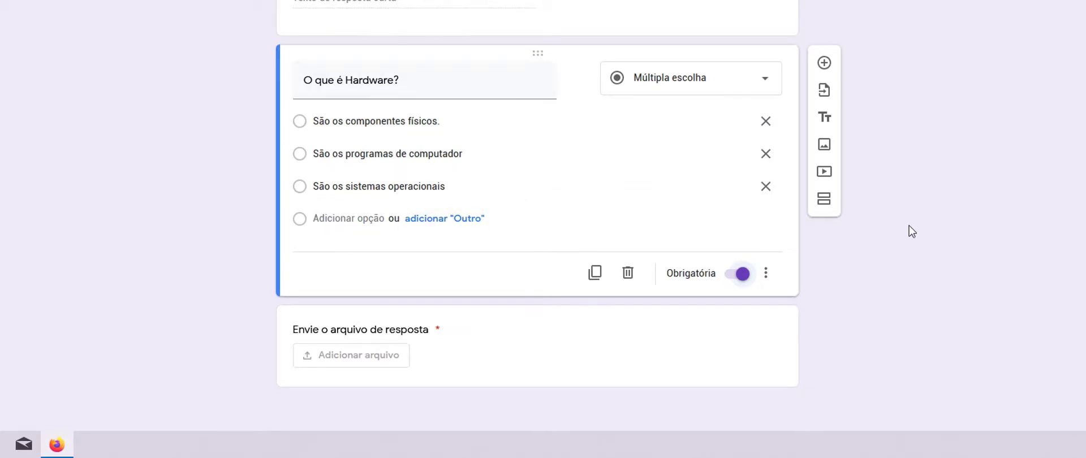
scroll(909, 230, "up", 1)
left_click(497, 32)
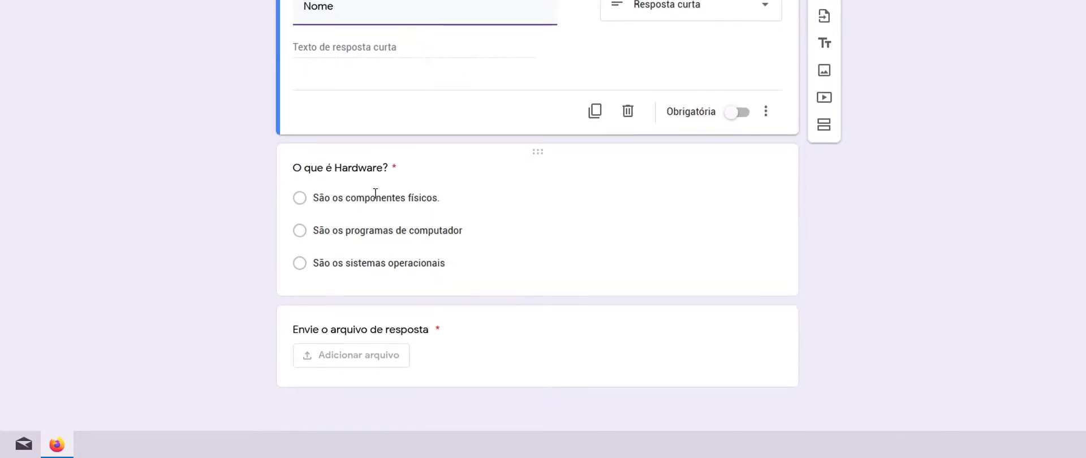
left_click(301, 204)
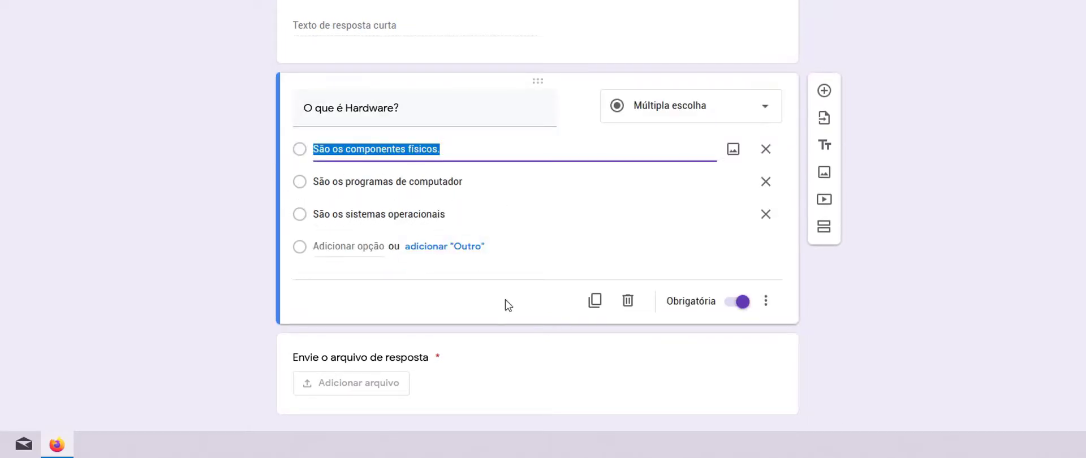
scroll(509, 316, "down", 1)
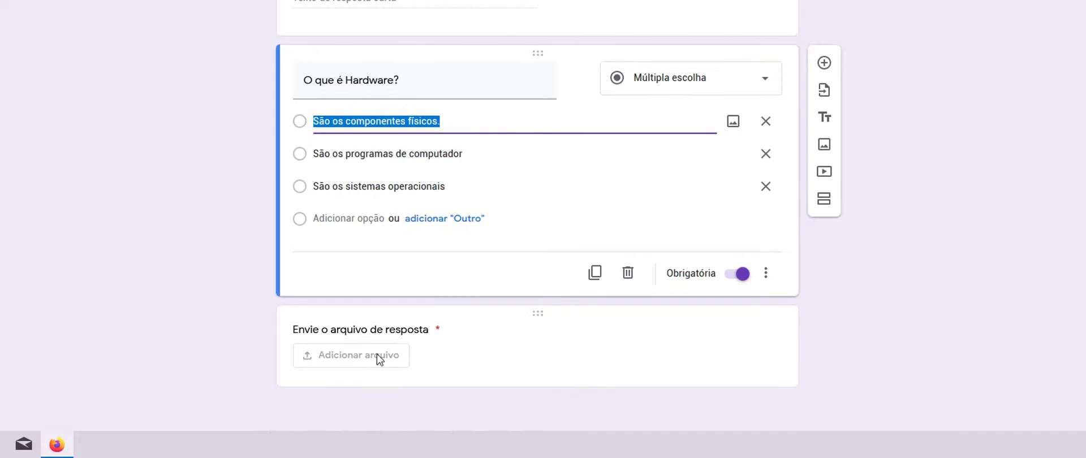
Add a paragraph question (Parágrafo) below the file-upload question, titled "Qual o seu intuito em aprender sobre informática?"
left_click(468, 345)
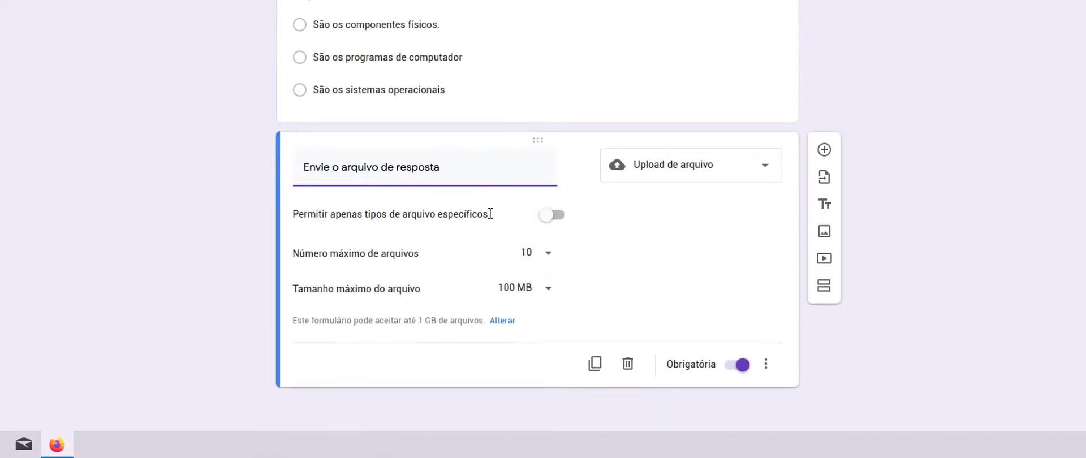
mouse_move(586, 164)
left_click(823, 152)
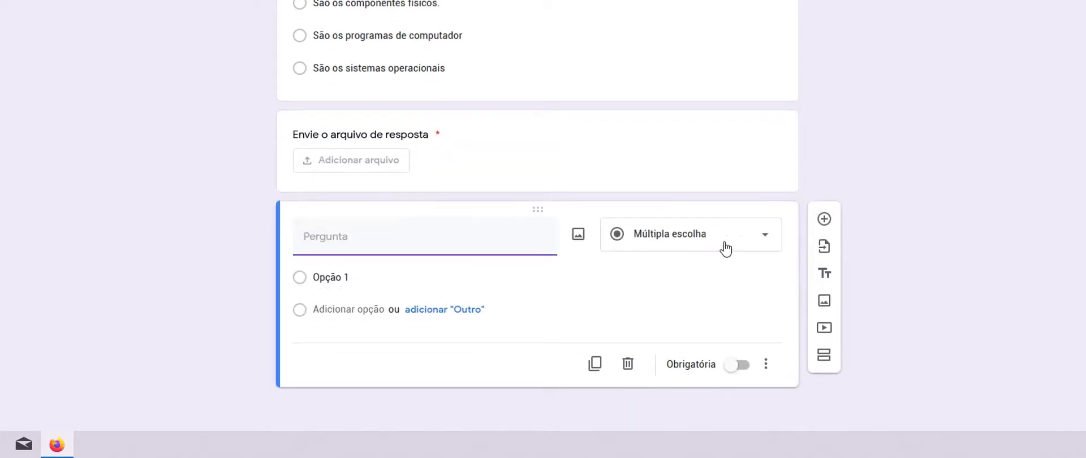
left_click(766, 241)
left_click(730, 54)
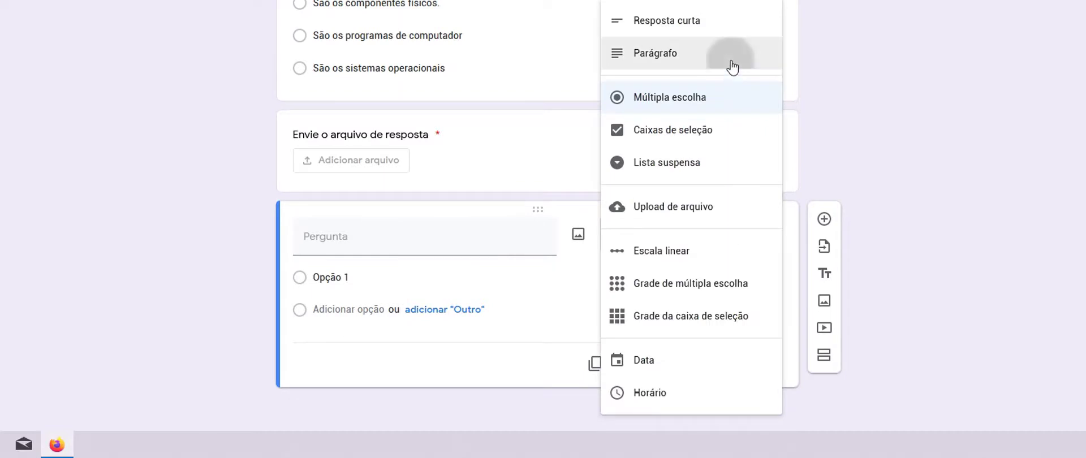
left_click(423, 257)
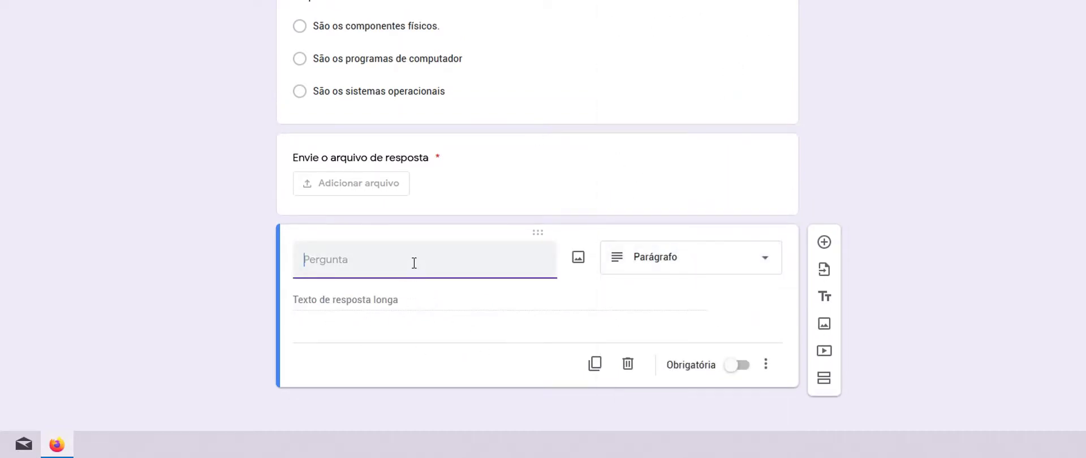
type("Qual o seu intuit")
type("o em apre")
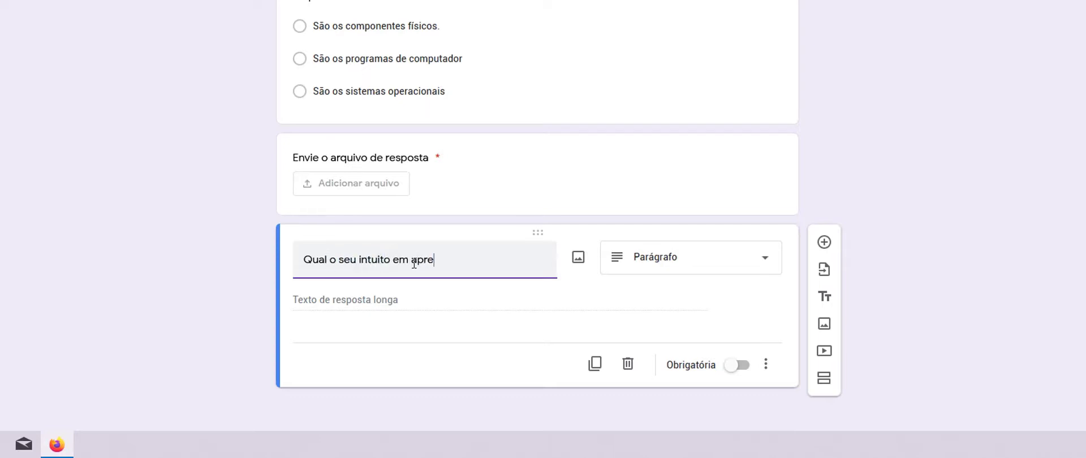
type("nder sobre informática?")
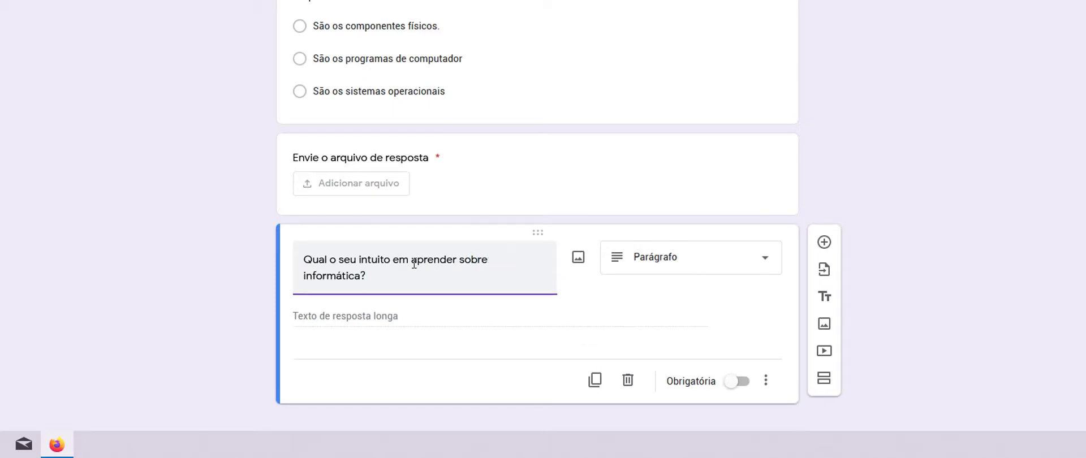
left_click(441, 315)
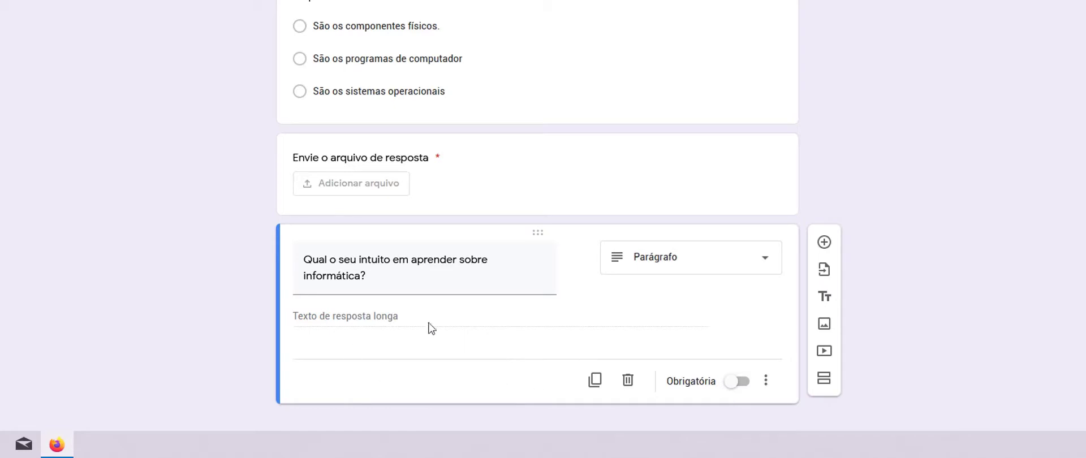
left_click(738, 383)
left_click(735, 385)
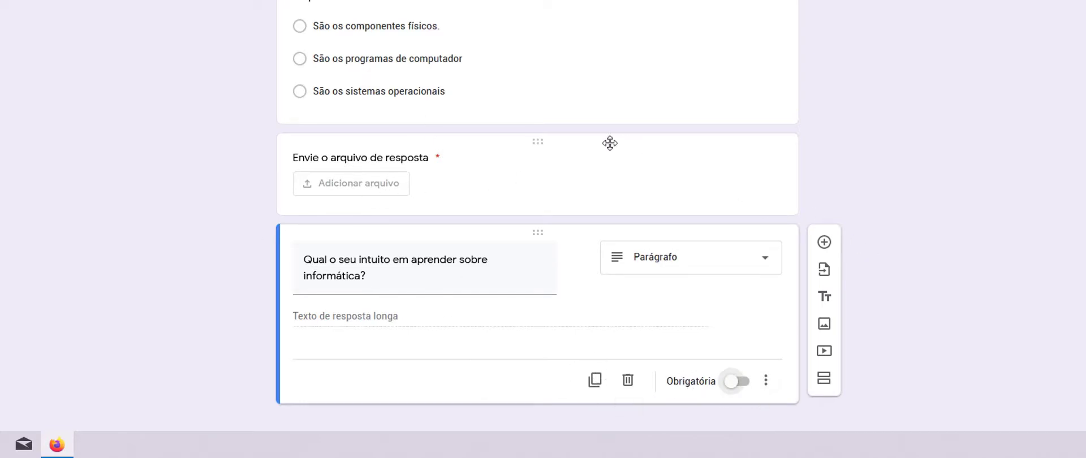
scroll(609, 141, "up", 2)
scroll(640, 14, "down", 2)
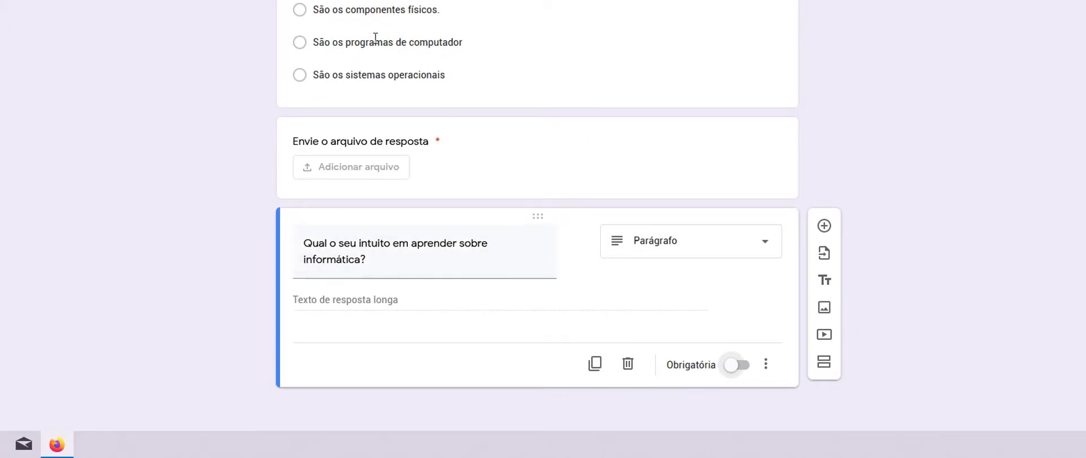
scroll(606, 87, "up", 2)
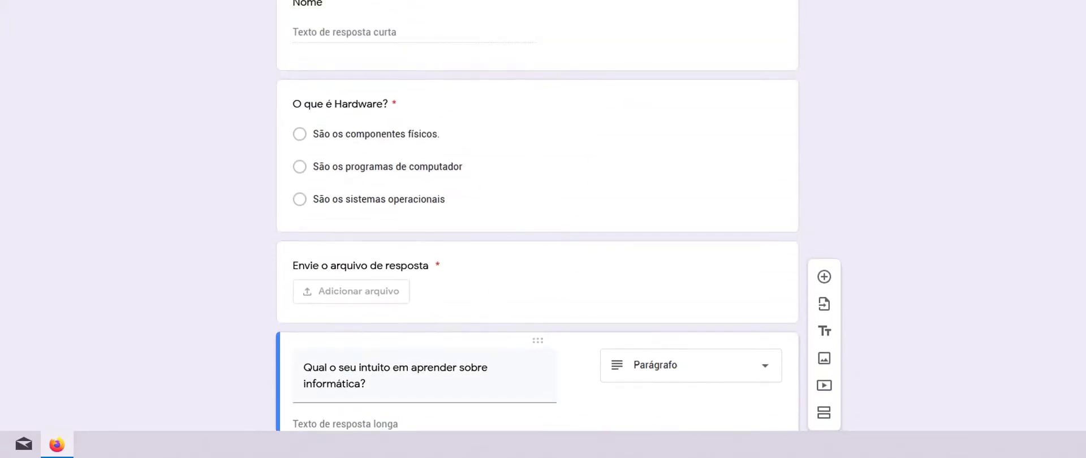
scroll(640, 82, "down", 2)
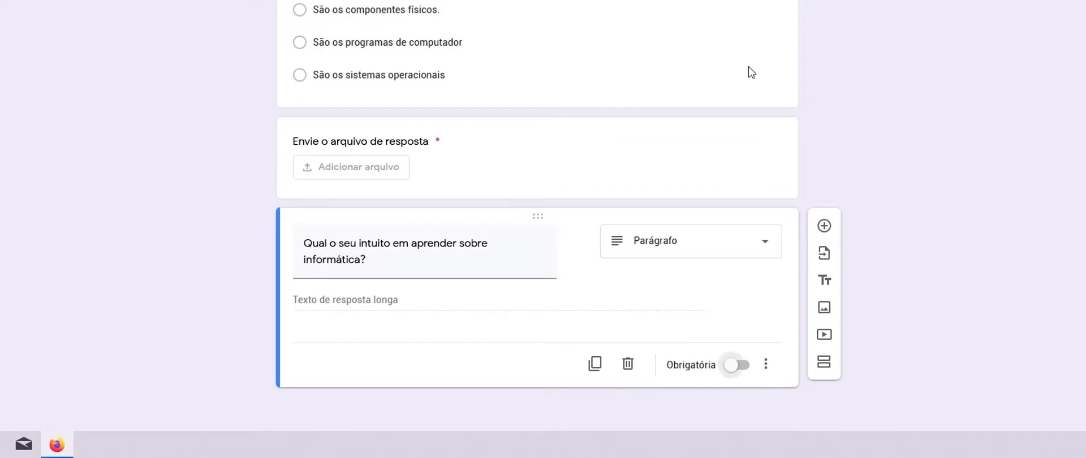
Open the form's sending options, choose sharing by link with a short URL (URL curto), and copy the shortened link
left_click(1064, 31)
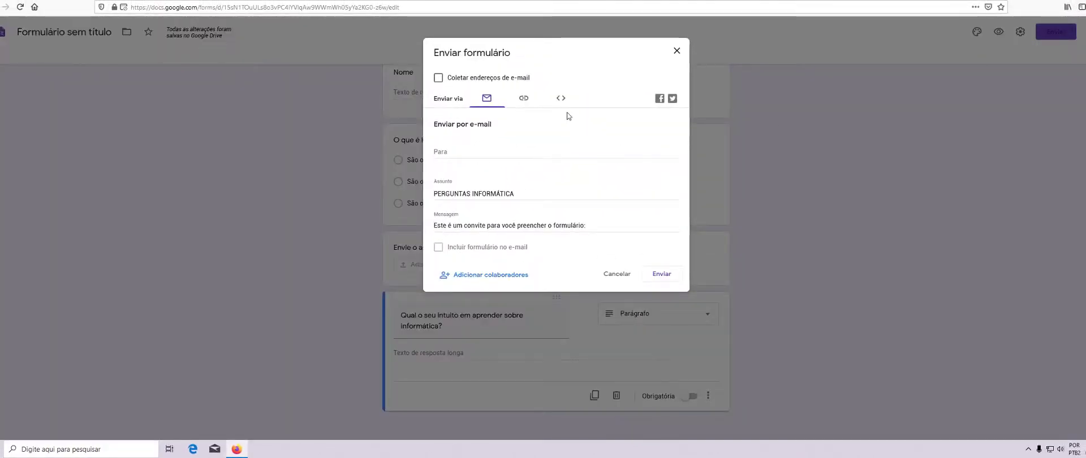
left_click(478, 155)
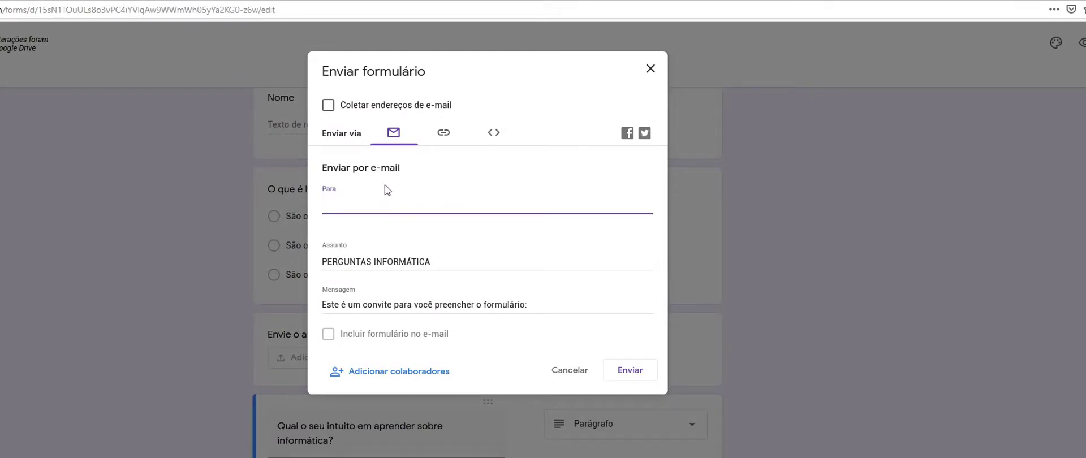
left_click(444, 136)
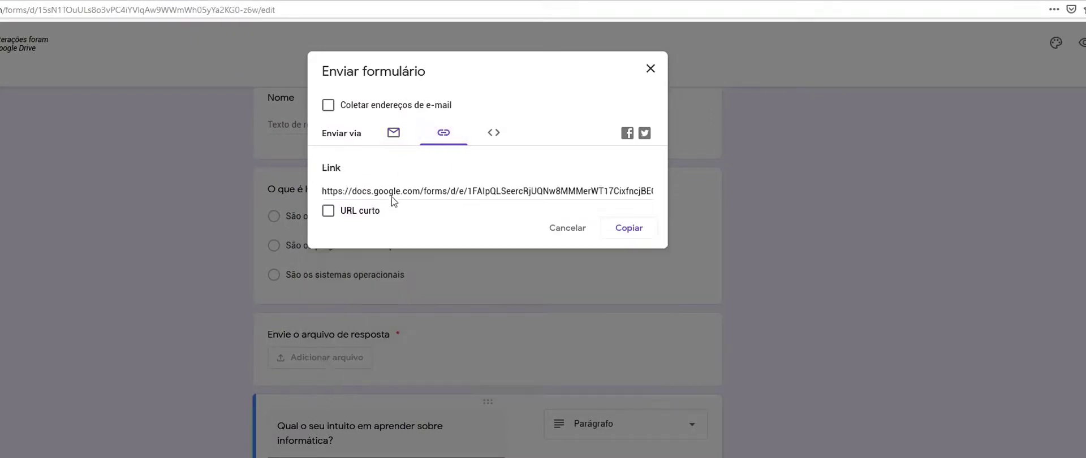
left_click(324, 187)
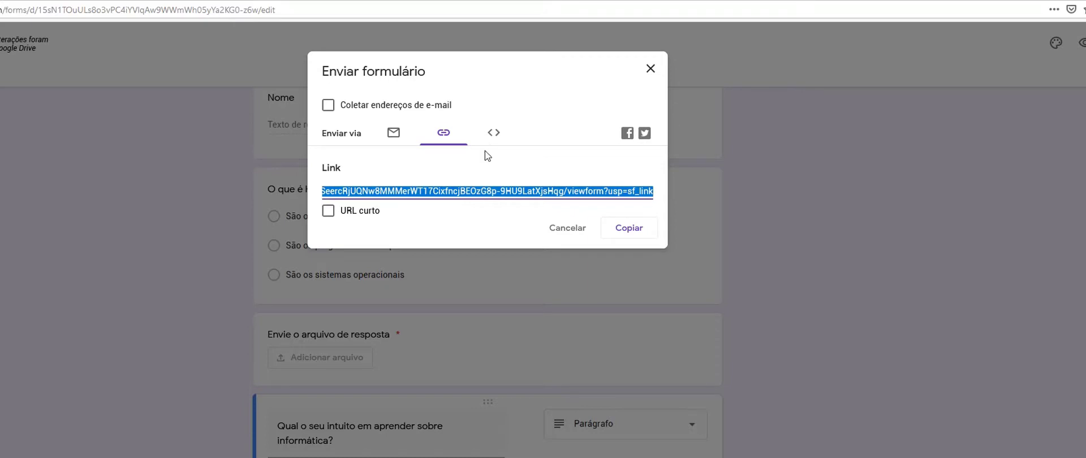
left_click(332, 213)
left_click(328, 211)
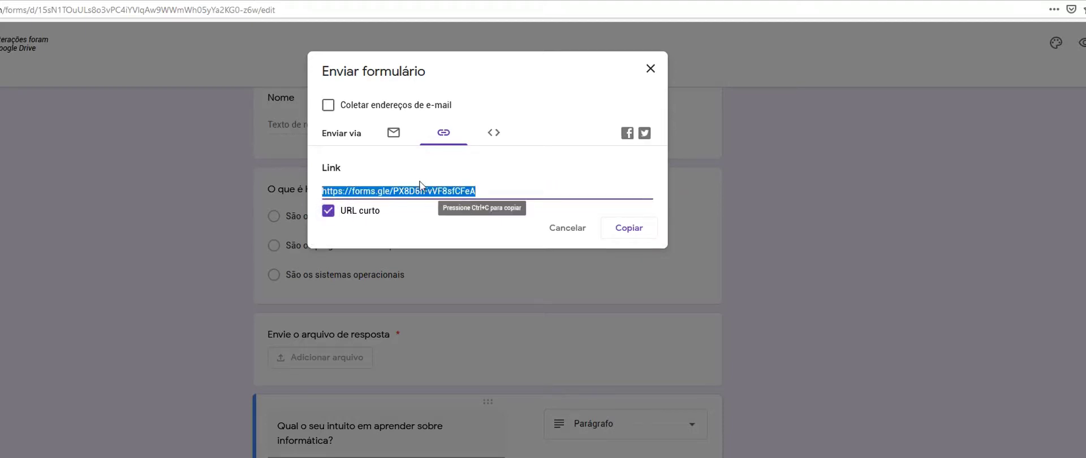
right_click(381, 189)
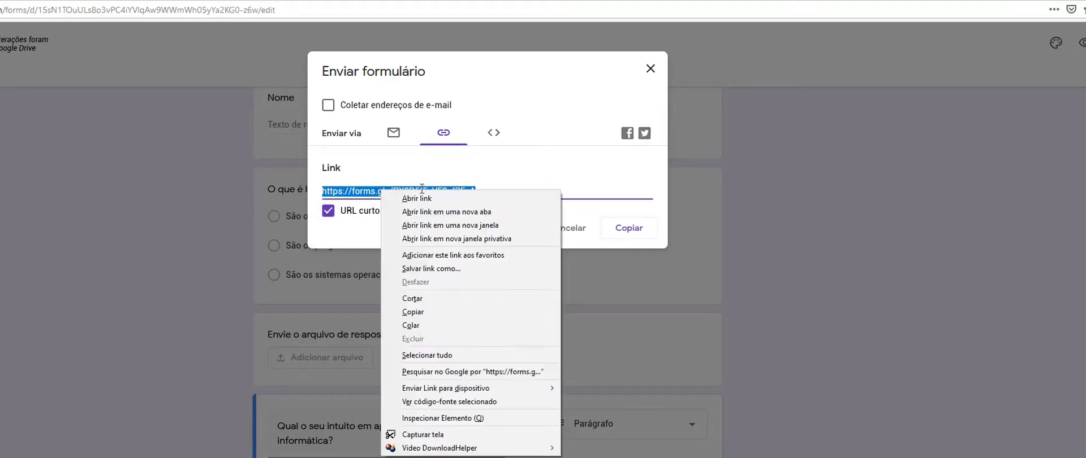
left_click(420, 310)
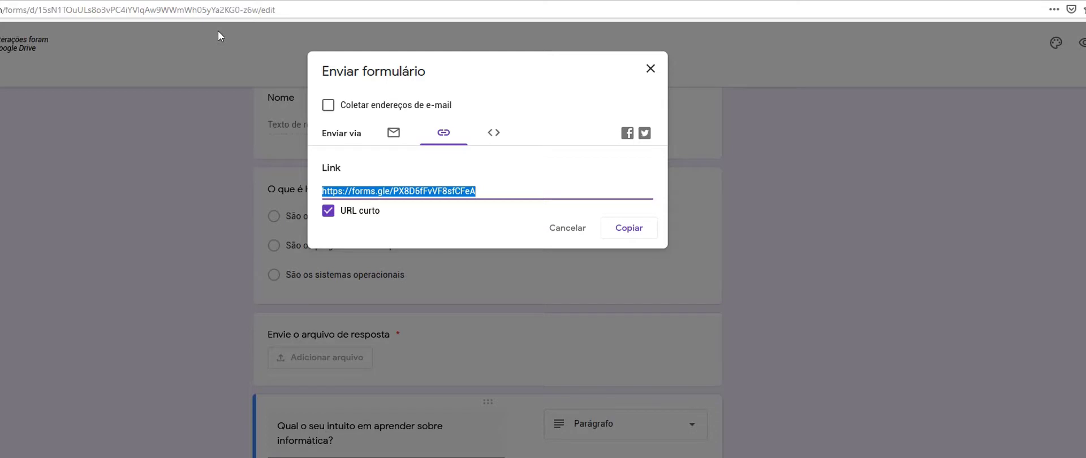
Close the form's sending dialog and view the form's responses (Respostas)
left_click(658, 74)
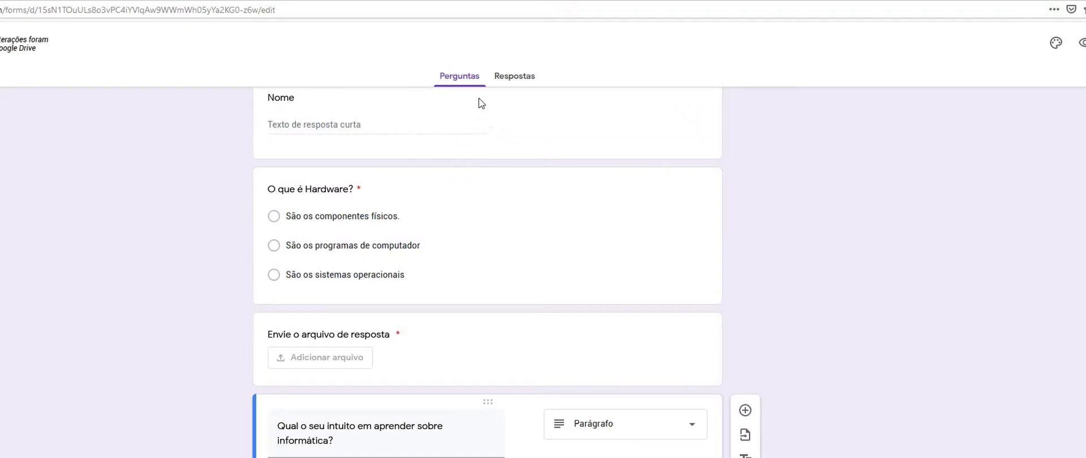
left_click(515, 78)
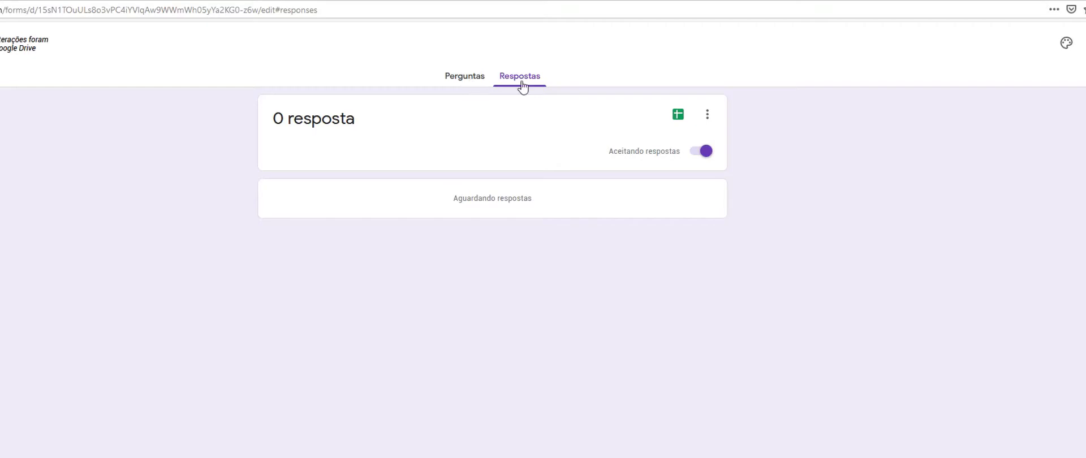
Look over the form's questions (Perguntas) and return to its responses (Respostas)
left_click(467, 77)
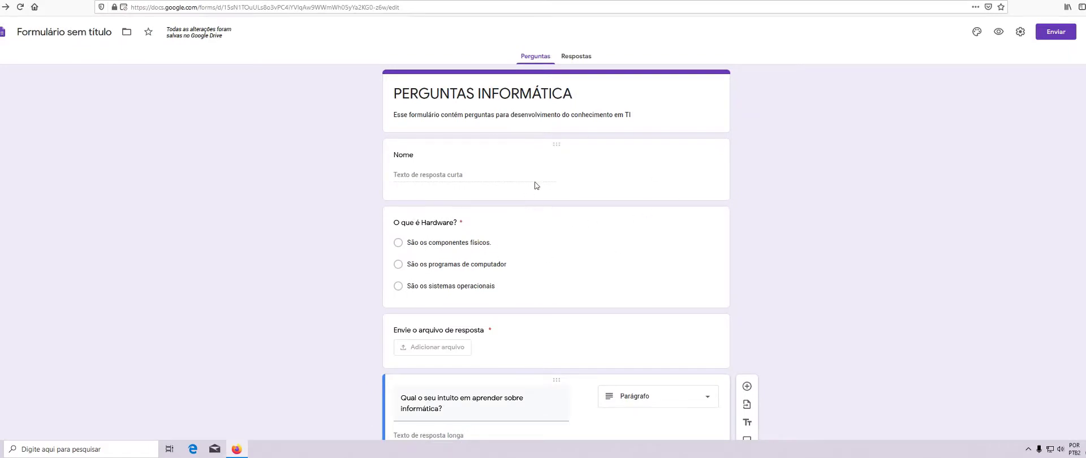
left_click(584, 62)
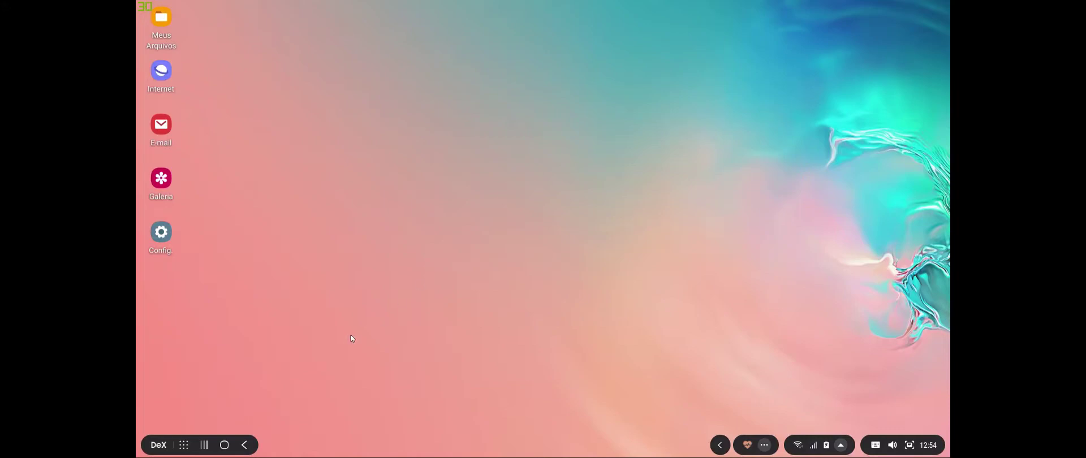
Switch to the Samsung DeX desktop, search the installed apps for WhatsApp and launch it, agreeing to restart it there
left_click(183, 445)
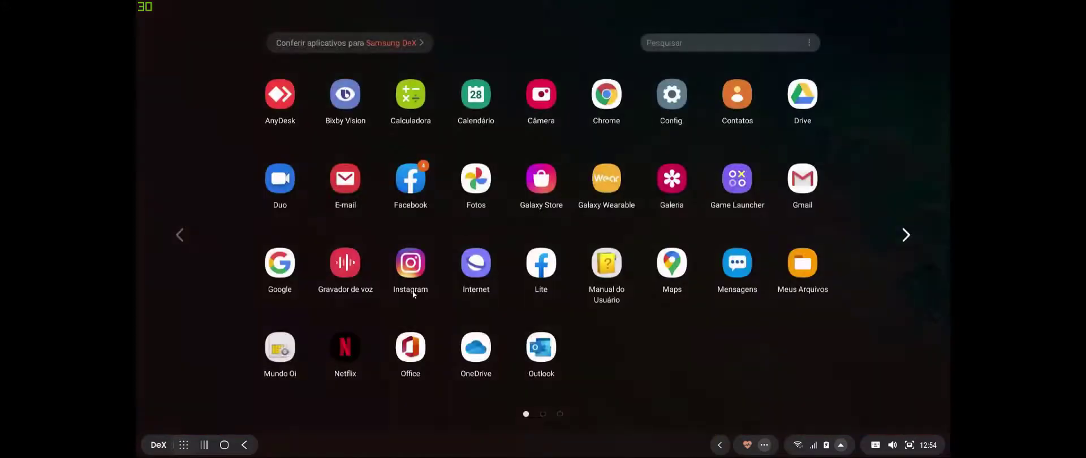
left_click(711, 42)
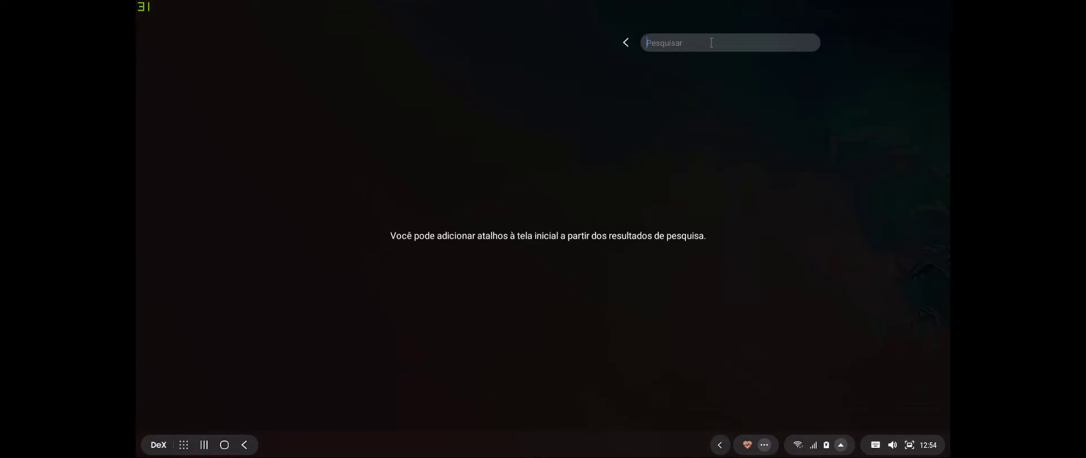
type("w")
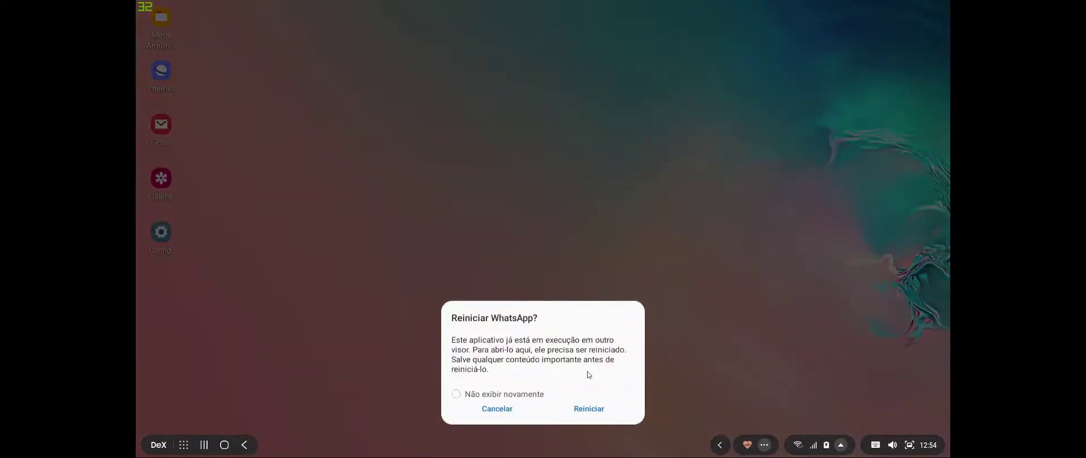
left_click(589, 407)
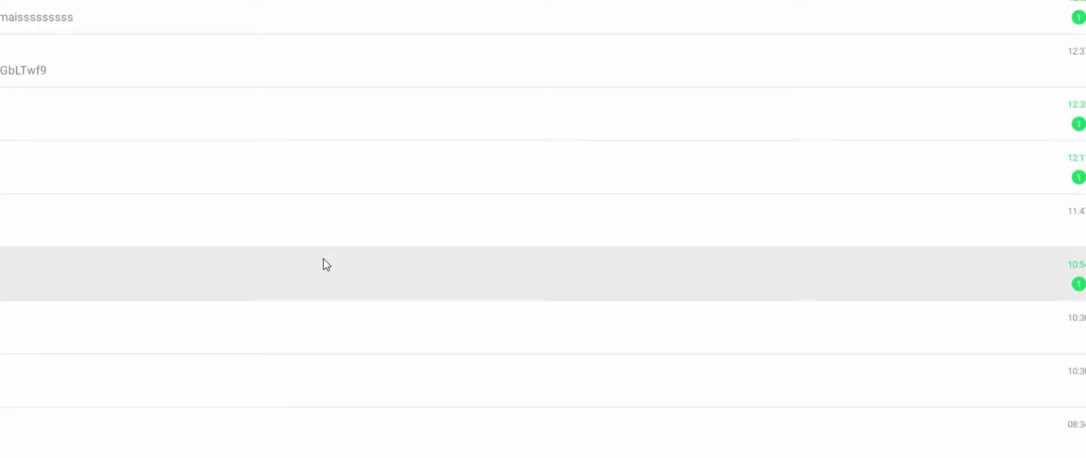
Open the WhatsApp chat containing the shared forms.gle link and open the questionnaire from it in the browser
left_click(433, 60)
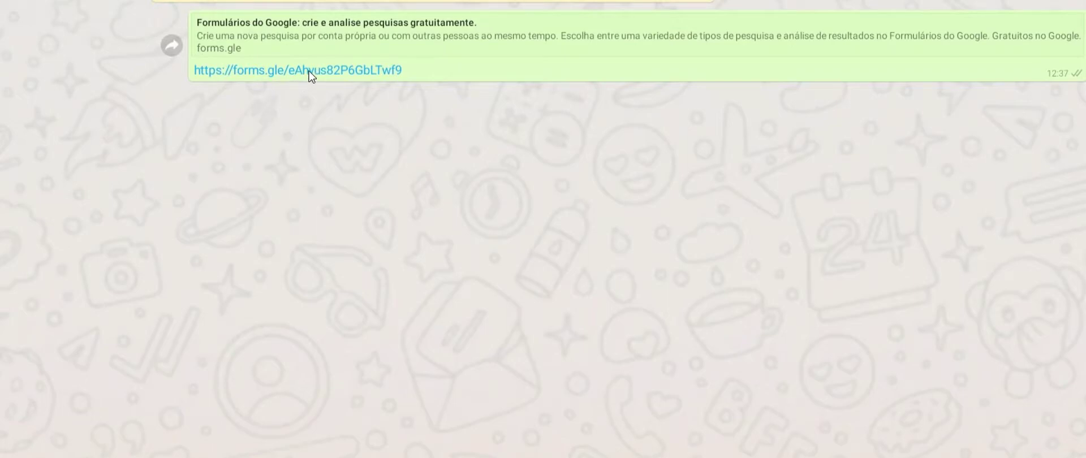
left_click(272, 74)
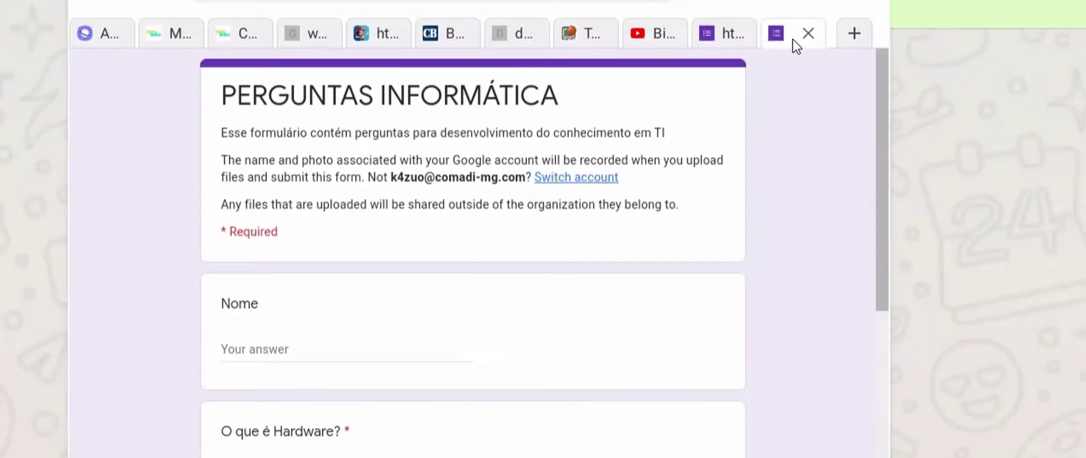
scroll(790, 152, "down", 1)
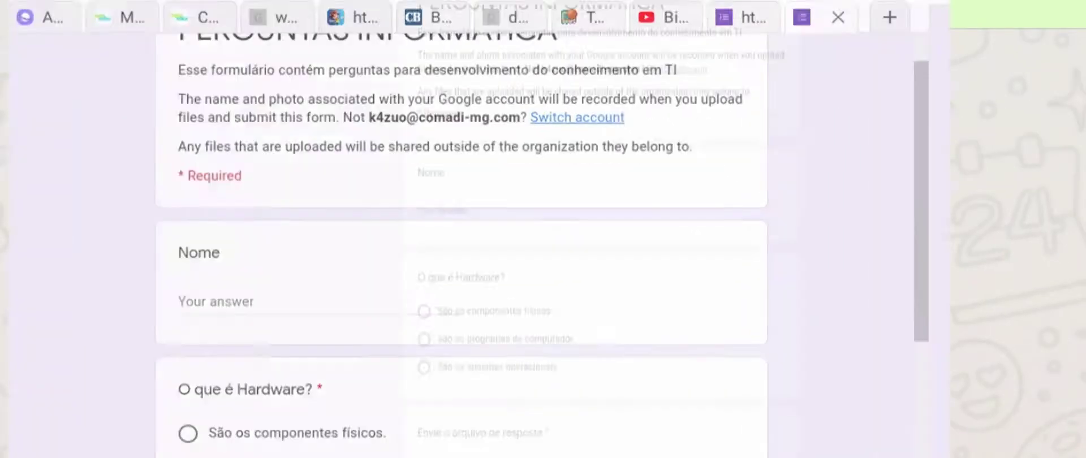
scroll(648, 159, "up", 1)
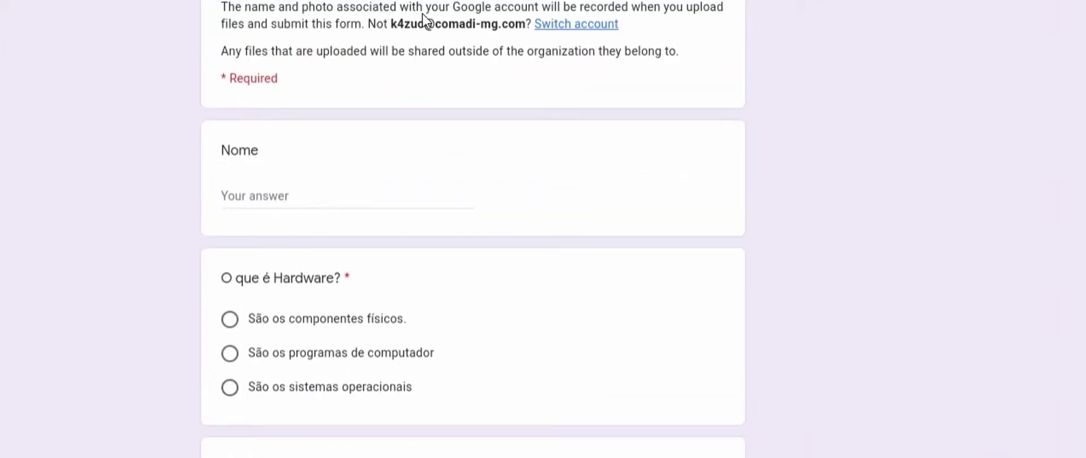
Answer "Nome" with "Samurai Tech" and choose "São os componentes físicos." for "O que é Hardware?"
scroll(440, 91, "down", 1)
scroll(428, 91, "down", 1)
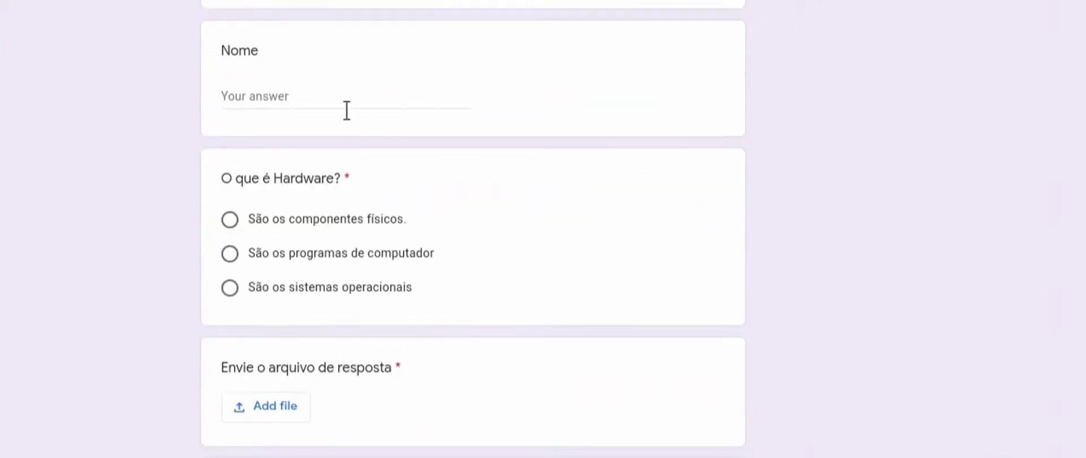
left_click(329, 96)
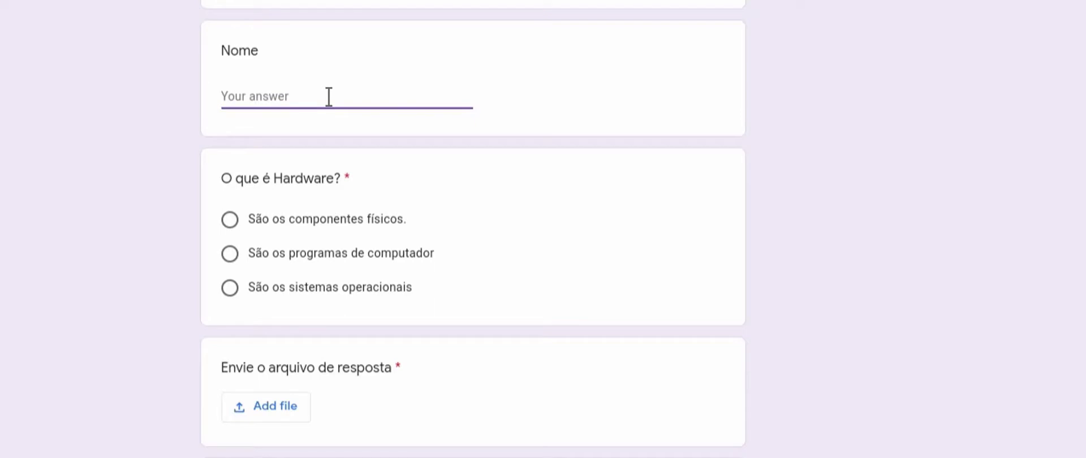
type("a")
key("BackSpace")
type("Samurai Tech")
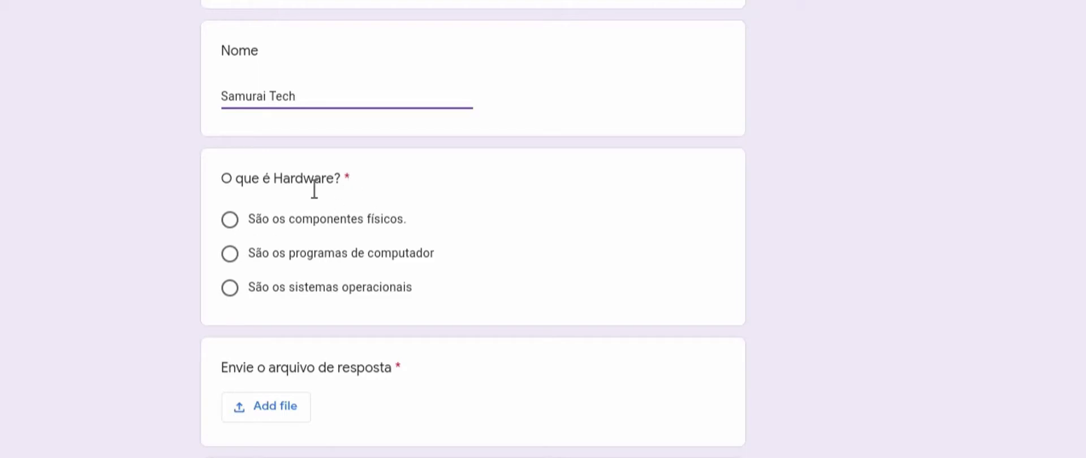
left_click(232, 226)
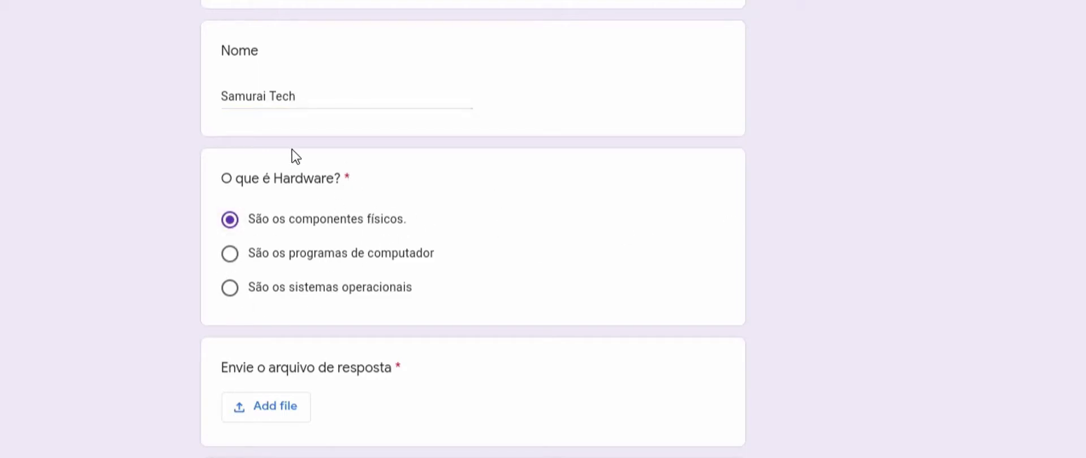
Answer "Qual o seu intuito em aprender sobre informática?" with "Aprender cada dia mais com humildade e vontade acima de tudo."
scroll(469, 421, "down", 2)
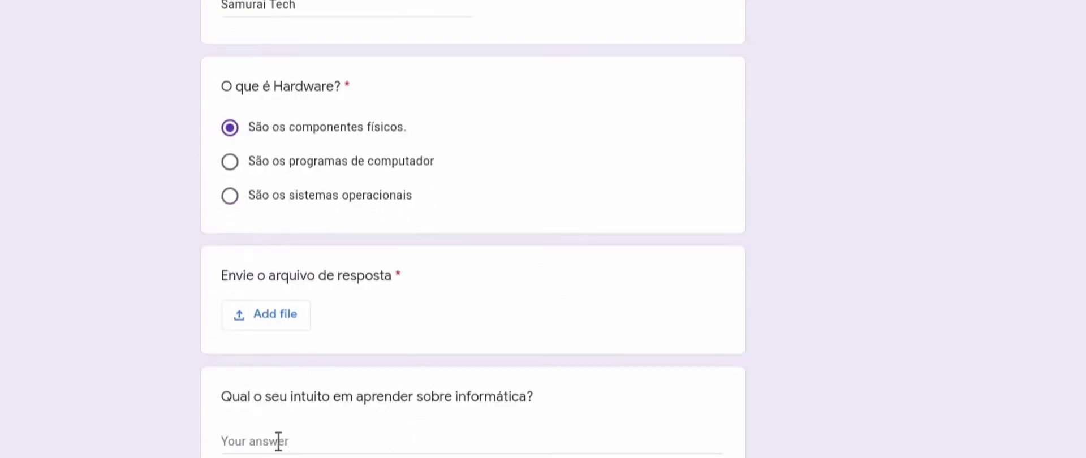
left_click(282, 438)
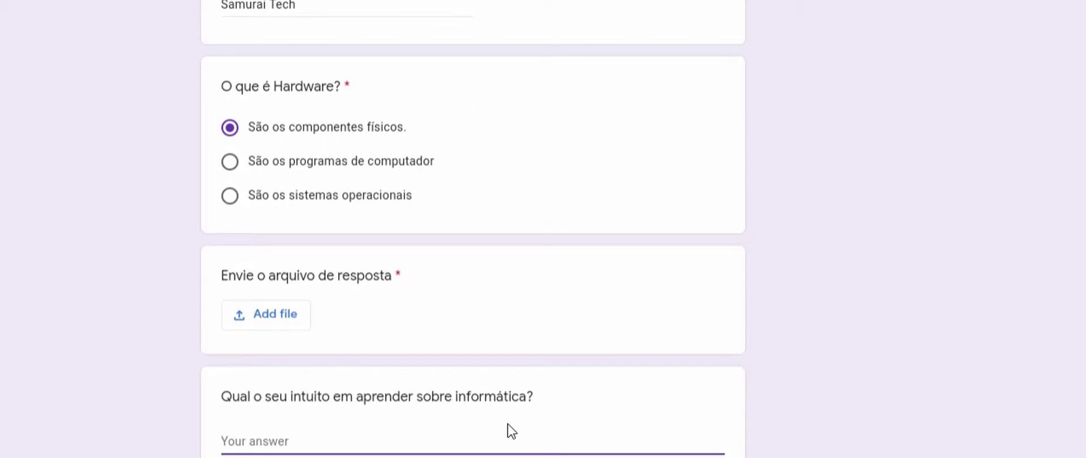
type("A")
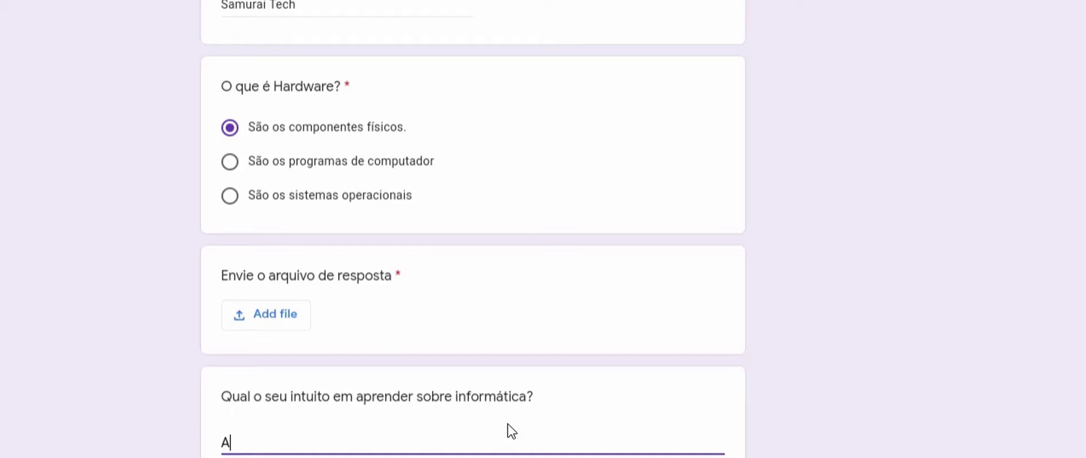
type("prender cada dia")
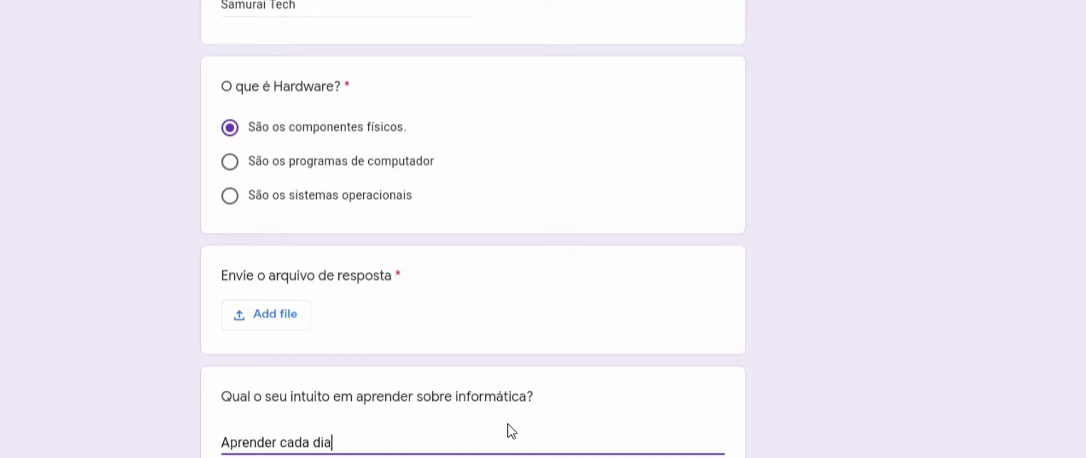
type(" mau")
key("BackSpace")
type("is com ")
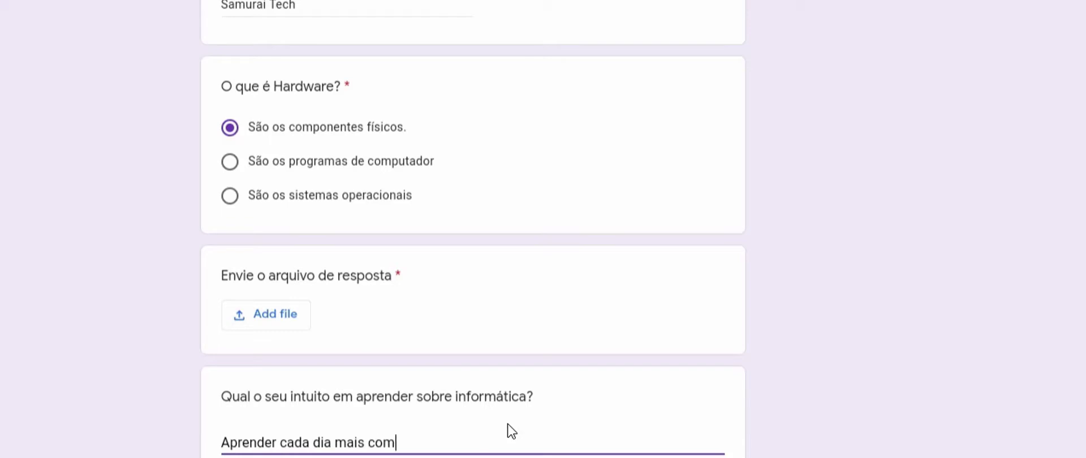
type("humildade e vo")
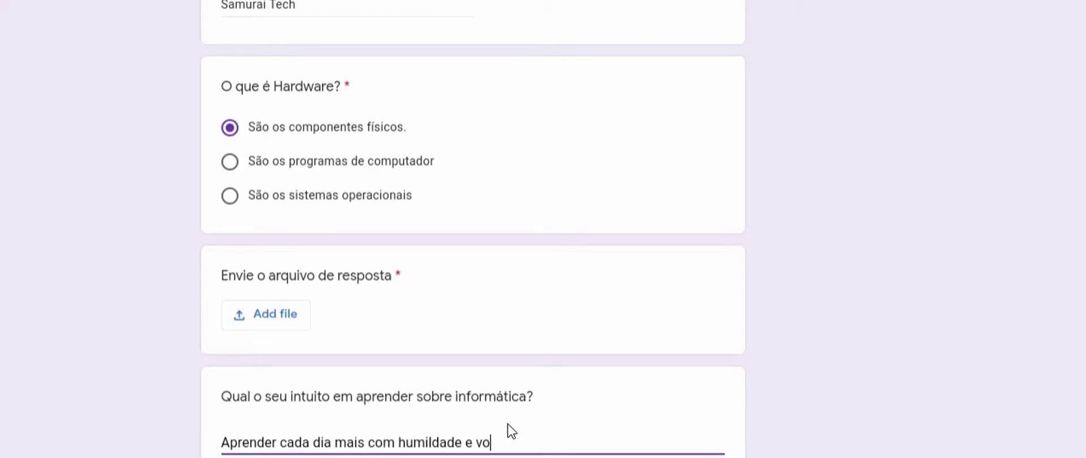
type("ntade acima de tudo.")
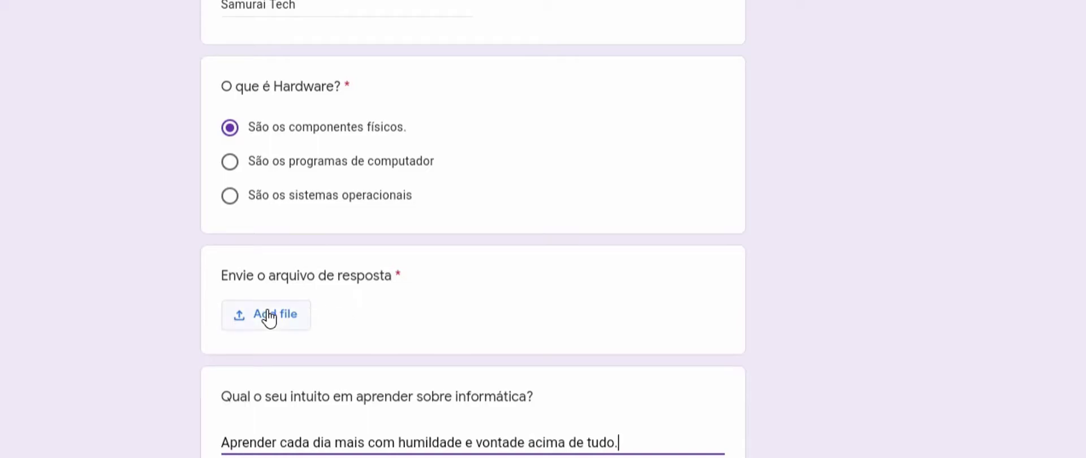
left_click(294, 319)
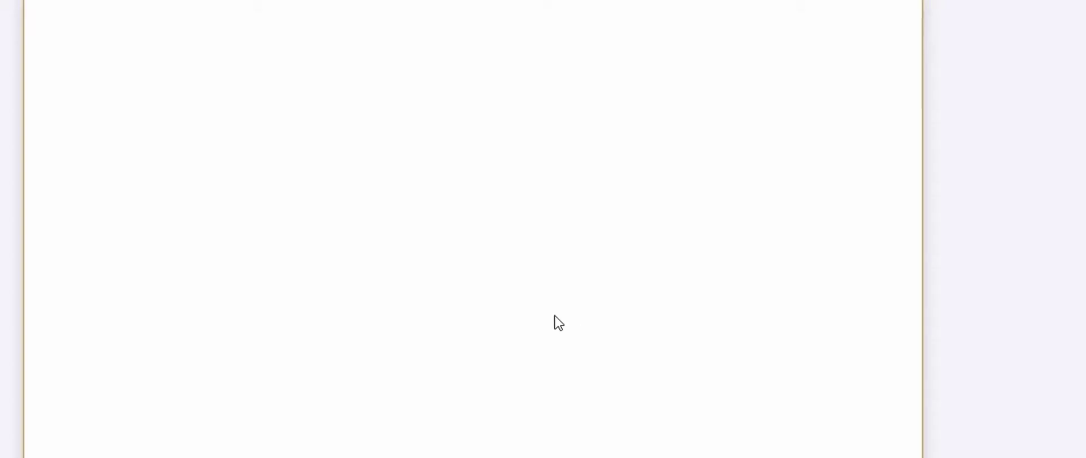
left_click(454, 290)
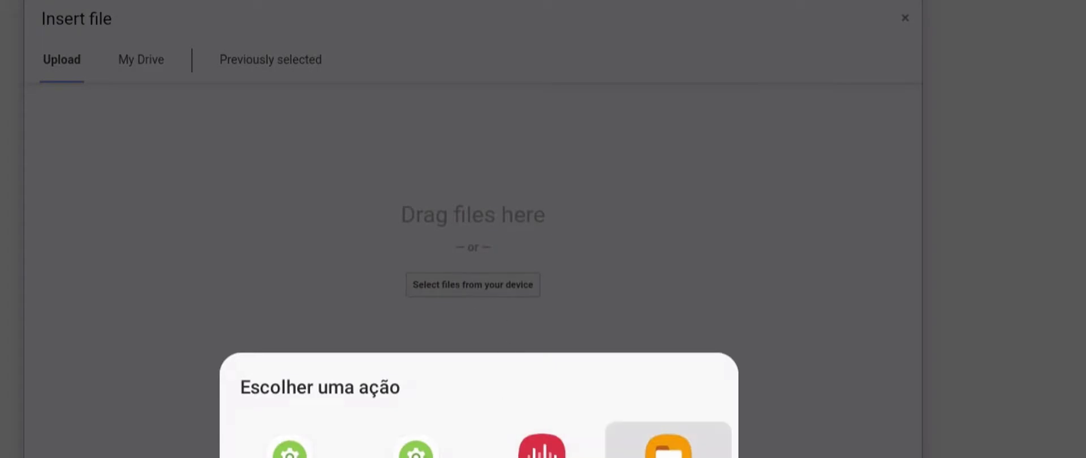
left_click(668, 447)
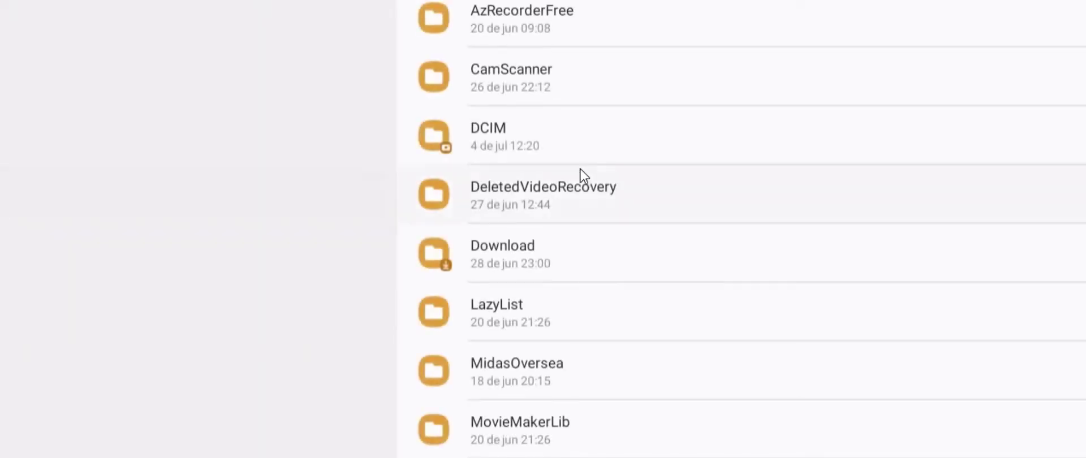
scroll(518, 144, "up", 1)
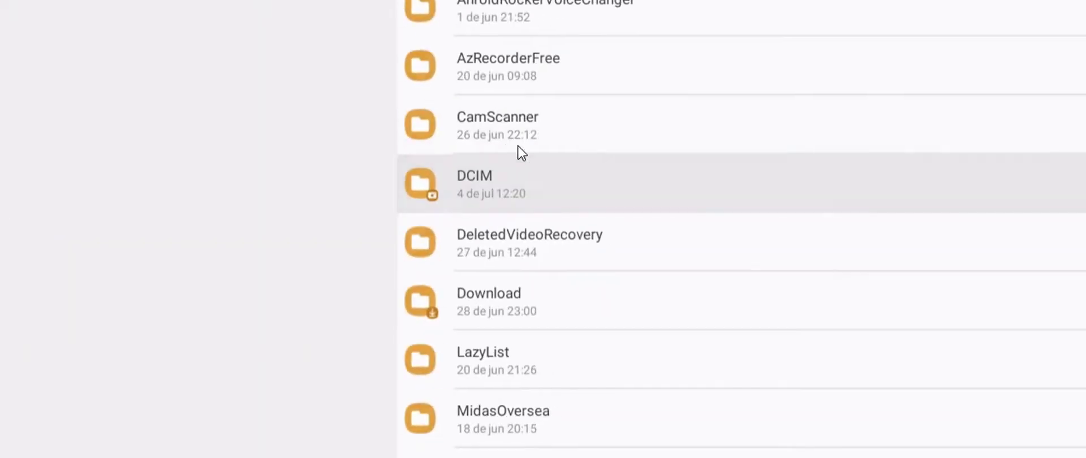
scroll(516, 153, "down", 8)
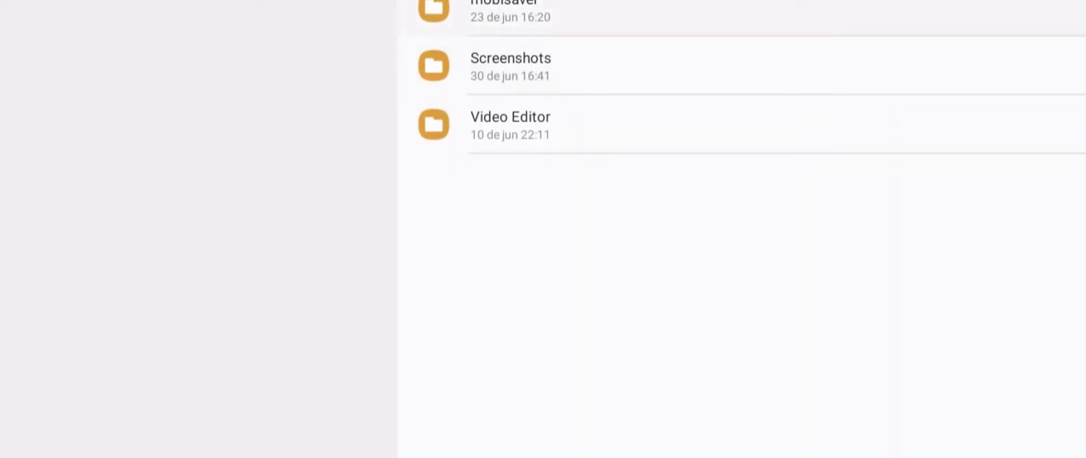
left_click(504, 62)
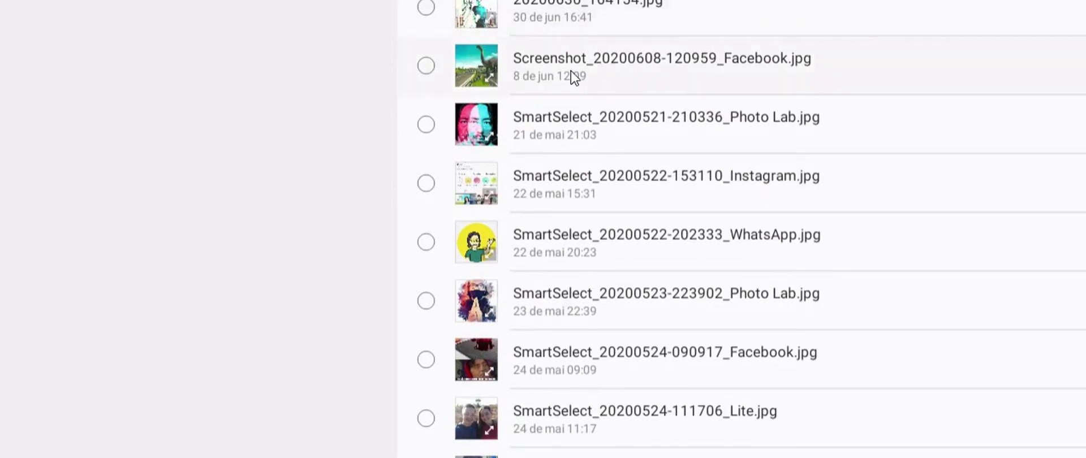
left_click(571, 71)
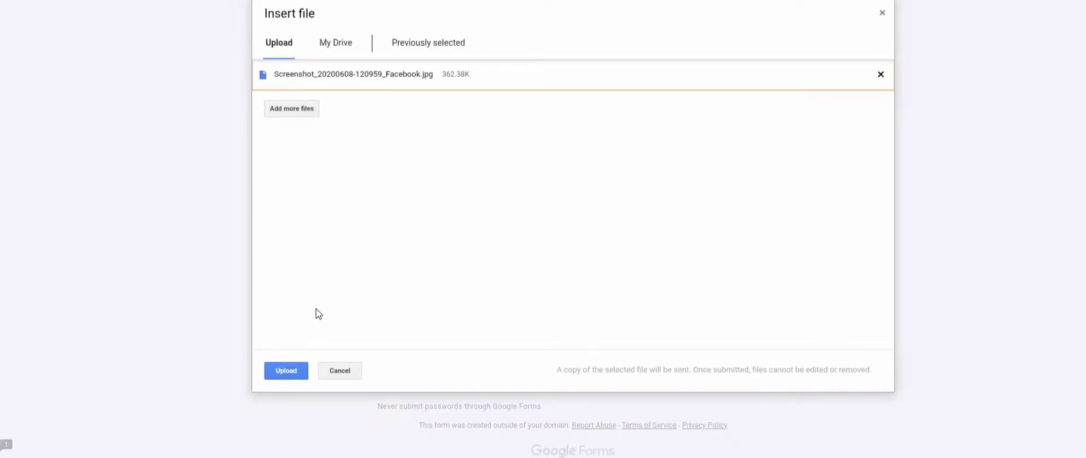
left_click(296, 372)
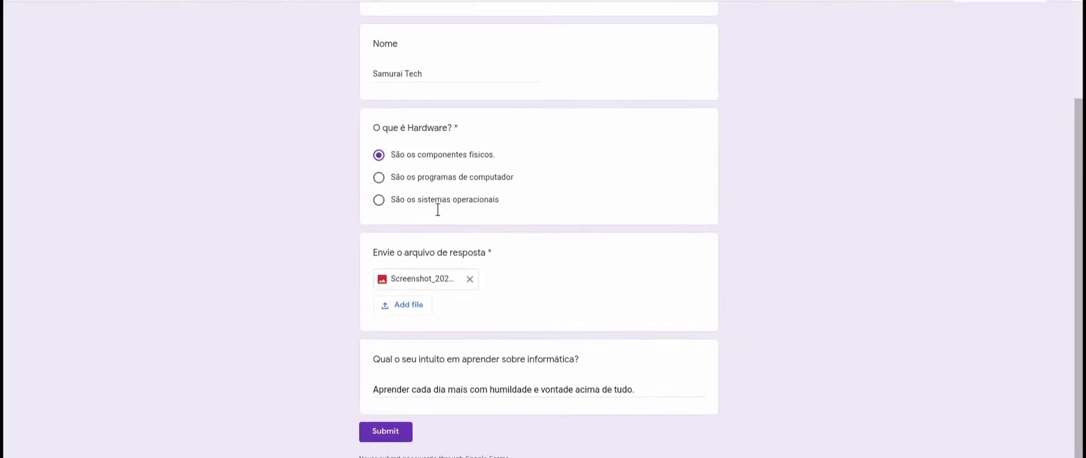
left_click(394, 437)
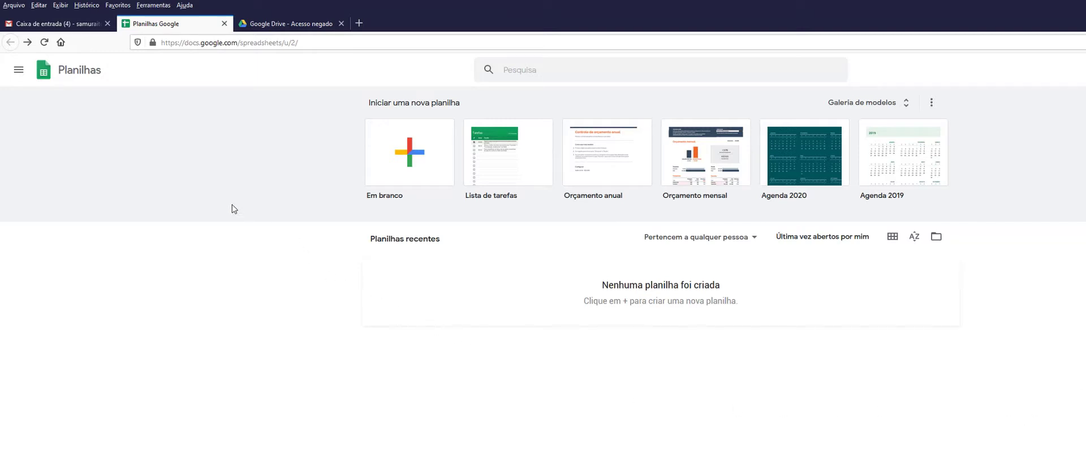
Switch from Google Planilhas to Formulários, open the recent form "Formulário sem título" and show its responses (Respostas)
left_click(23, 80)
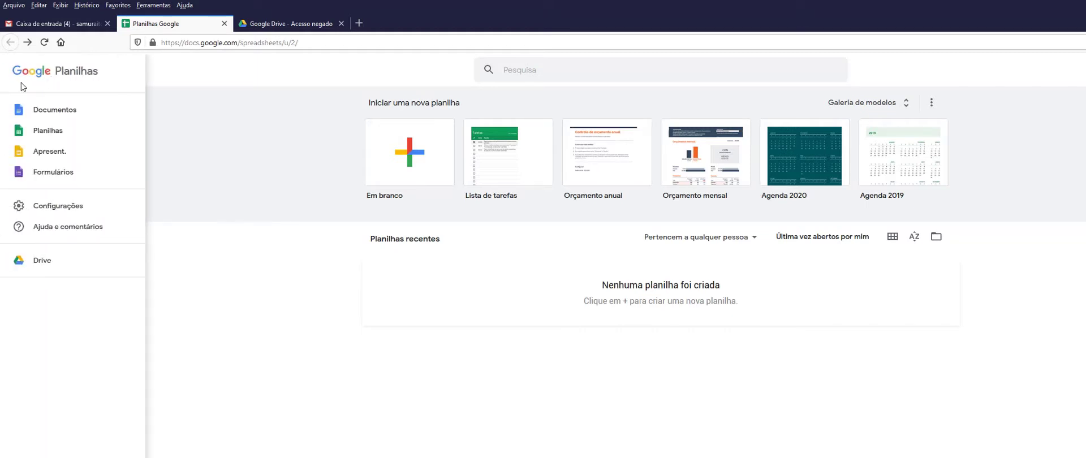
left_click(36, 173)
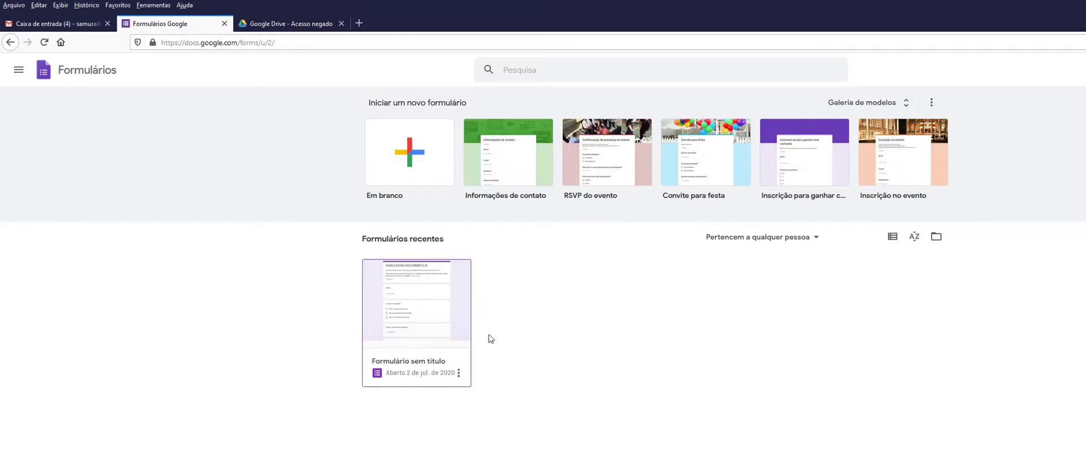
left_click(412, 305)
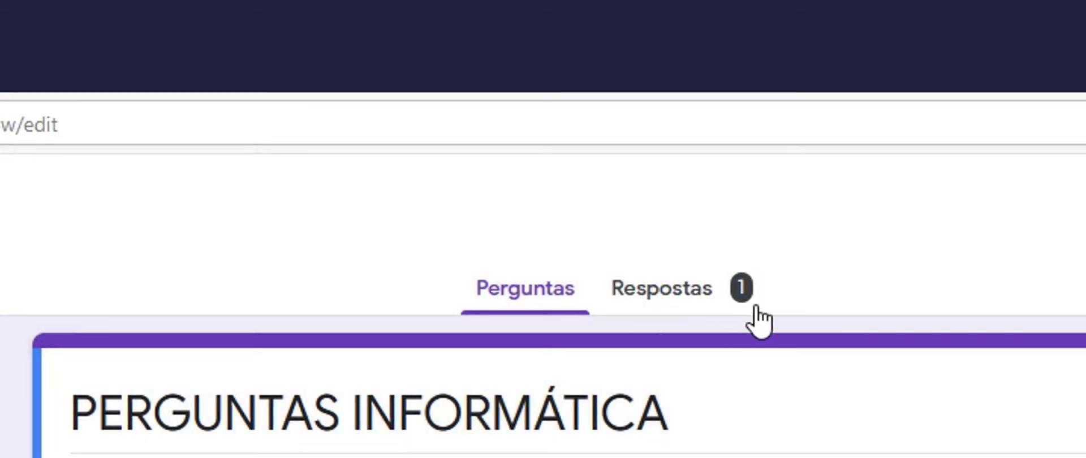
left_click(695, 289)
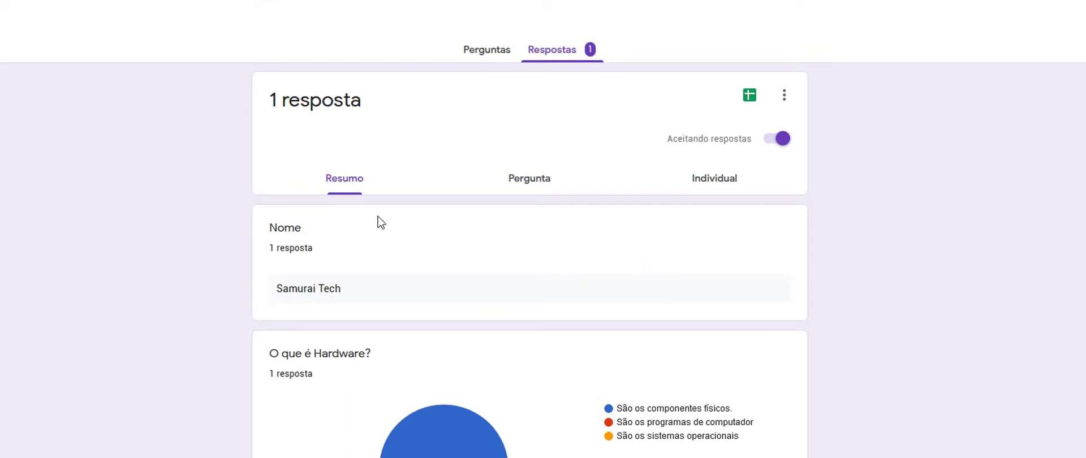
Examine the response summary (Resumo) for every question, including the "O que é Hardware?" chart, the uploaded file and the paragraph answer
scroll(390, 234, "down", 1)
scroll(397, 244, "down", 1)
scroll(381, 236, "down", 2)
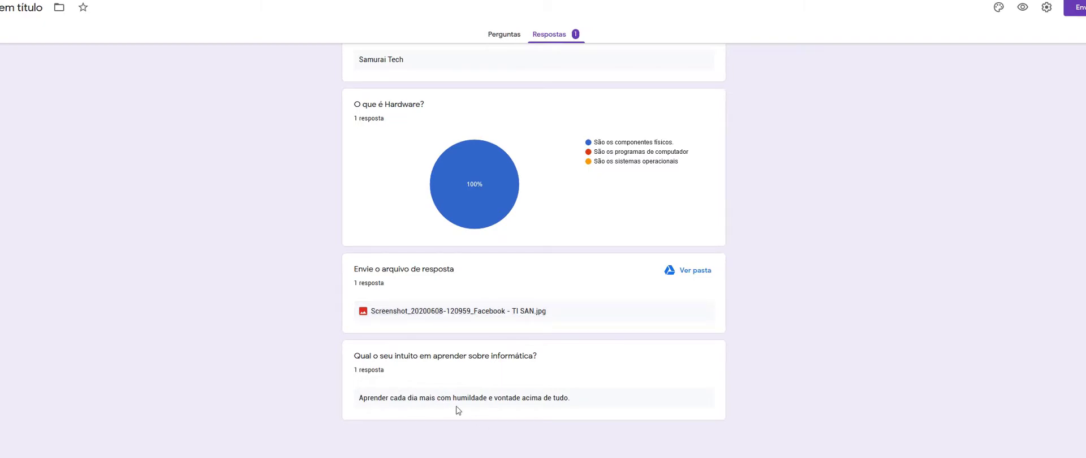
mouse_move(500, 177)
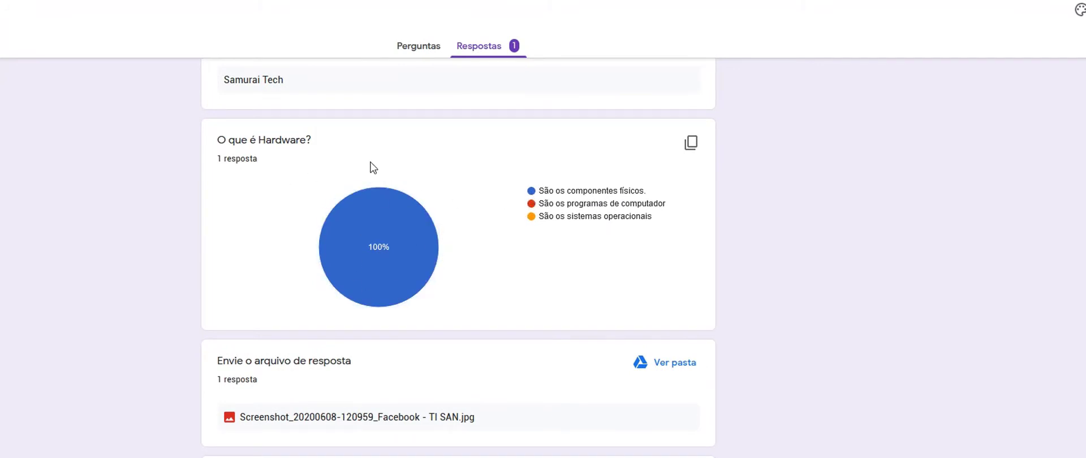
mouse_move(319, 203)
mouse_move(374, 202)
scroll(580, 315, "up", 3)
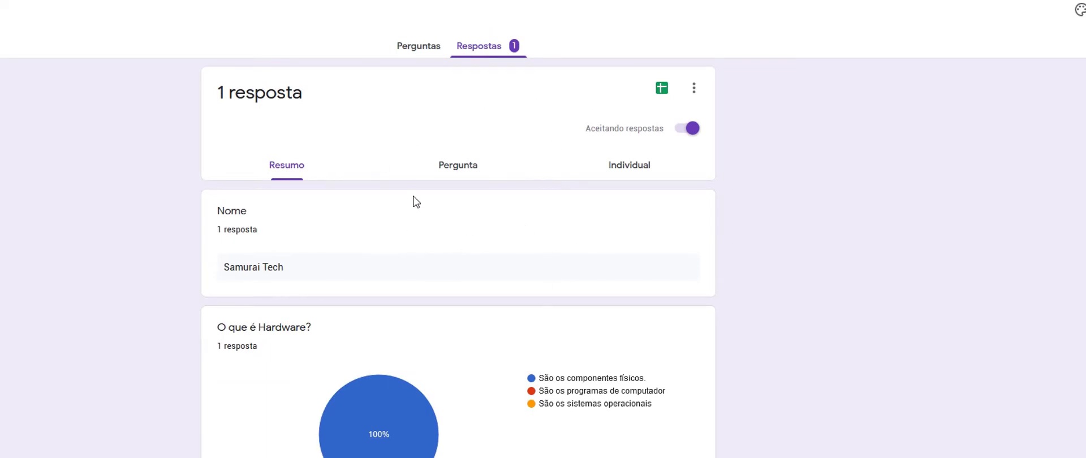
scroll(509, 365, "down", 1)
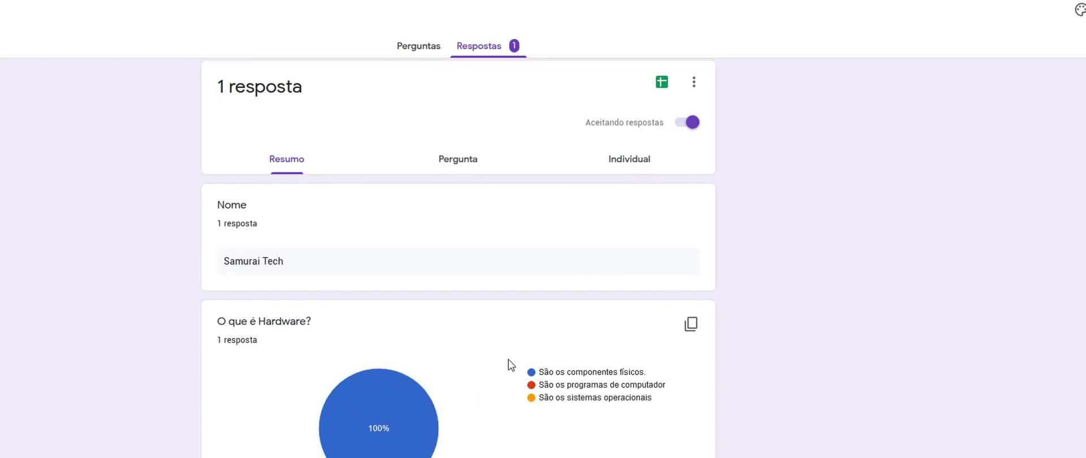
scroll(508, 360, "down", 2)
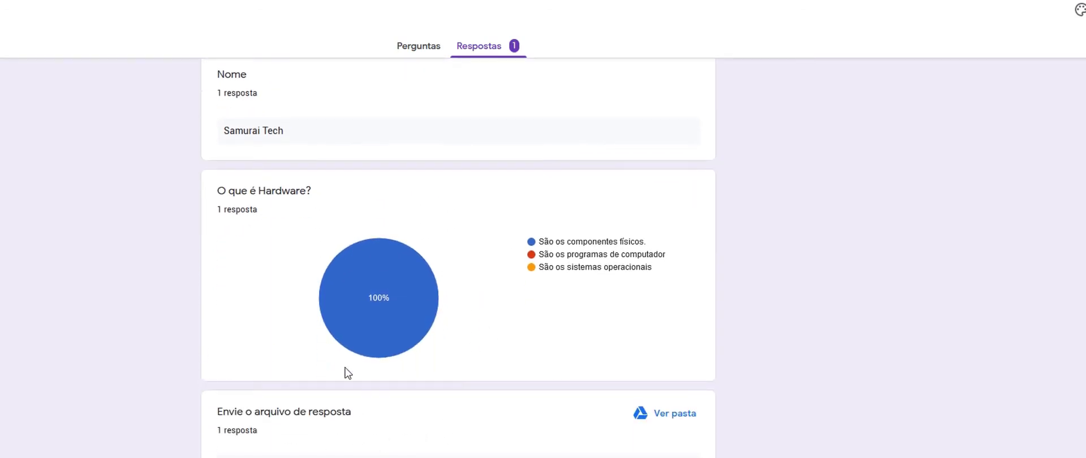
scroll(582, 434, "down", 1)
scroll(458, 255, "up", 1)
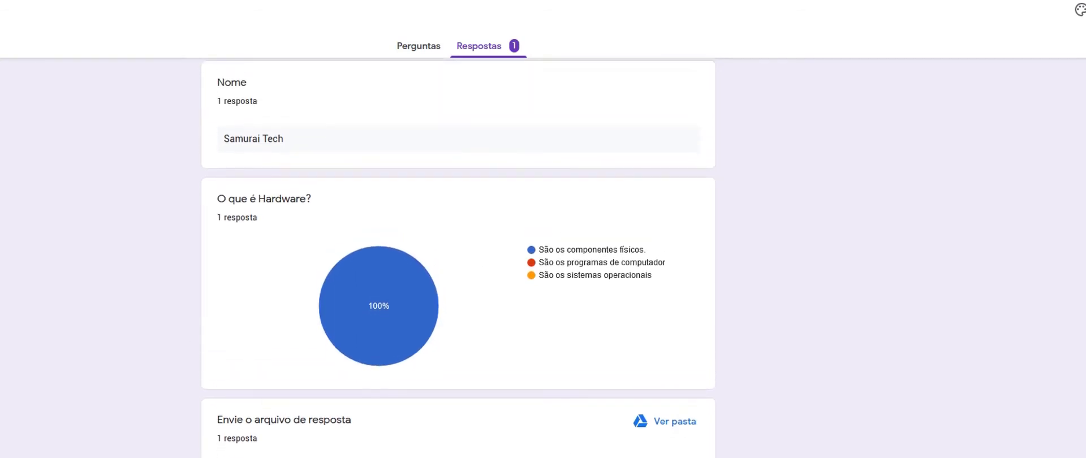